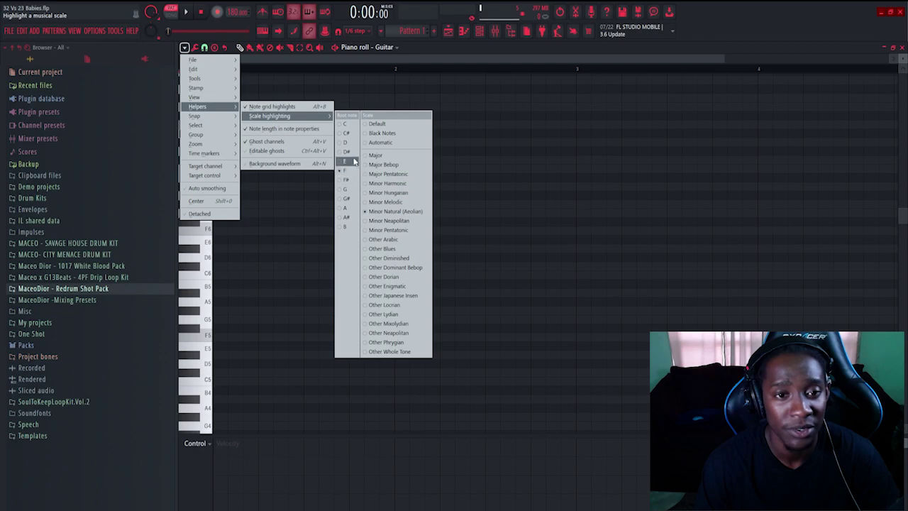
Set the piano roll's scale highlighting to root note D, keeping the Minor Natural (Aeolian) scale
left_click(346, 144)
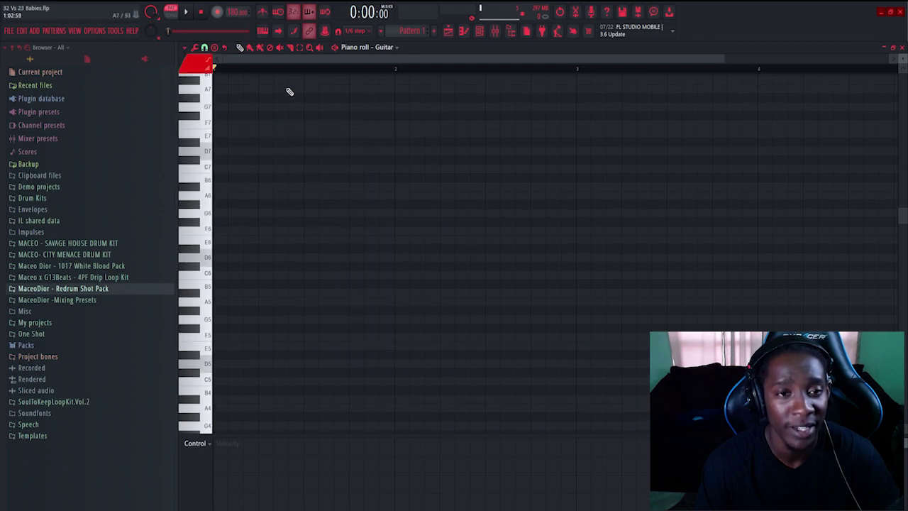
Draw the guitar melody for bar 1 with the notes D4, F4, a short E4, A#4 and A4
scroll(298, 107, "down", 2, "ctrl")
scroll(322, 146, "down", 2)
scroll(383, 125, "down", 5)
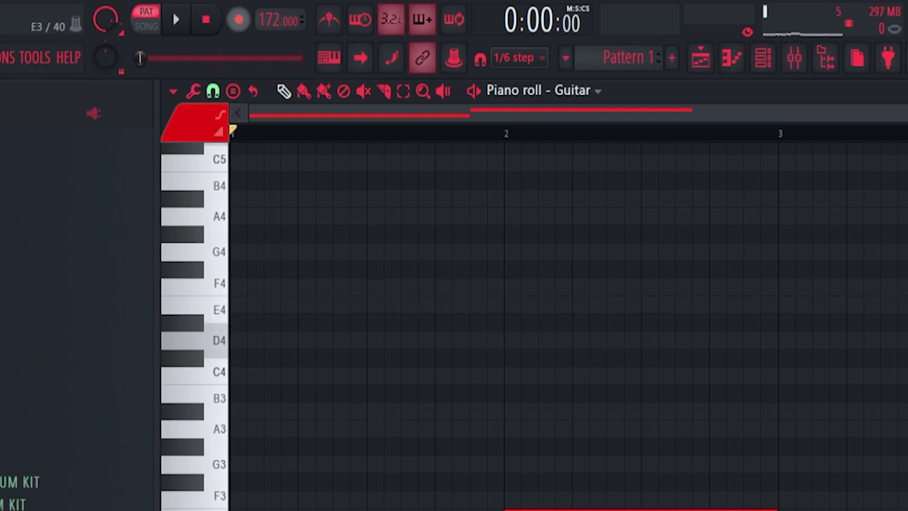
left_click(236, 339)
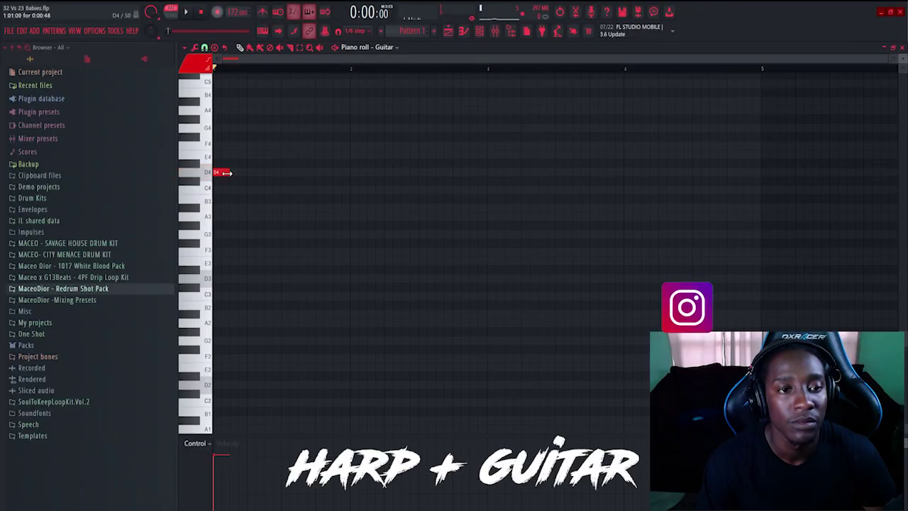
left_click_drag(226, 172, 239, 172)
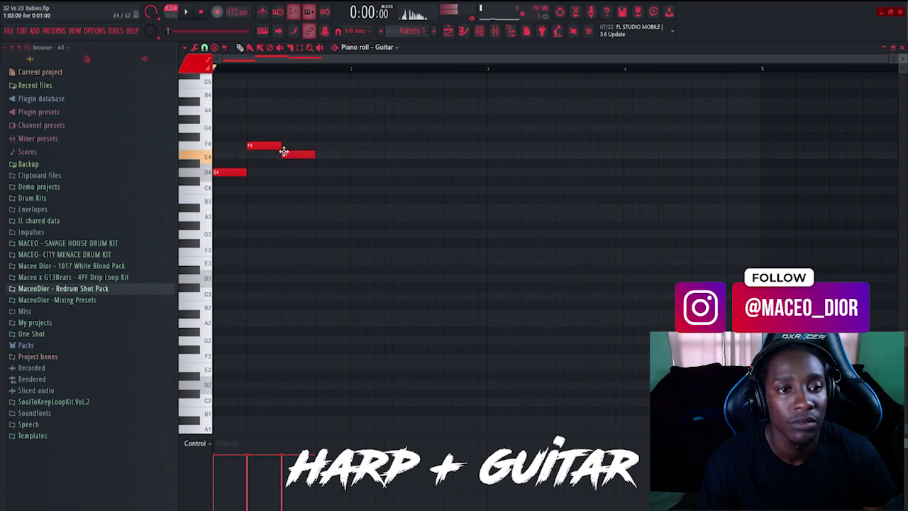
key("space")
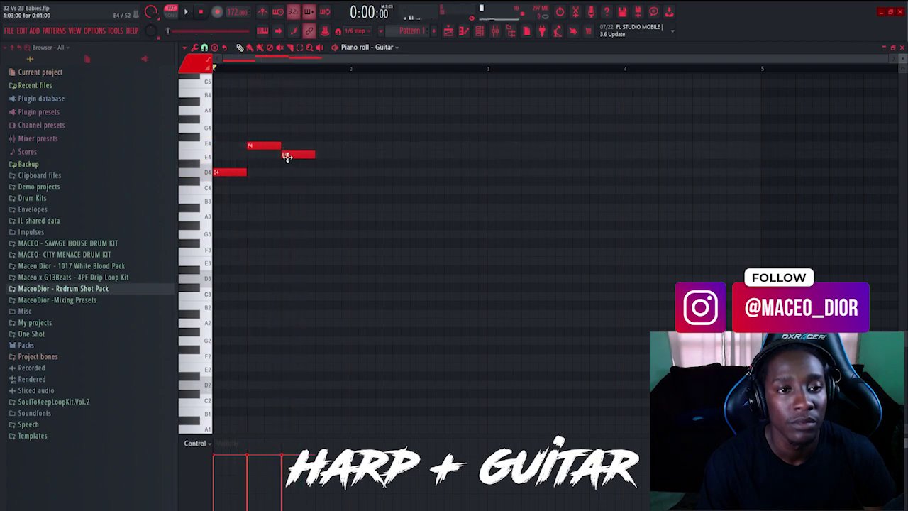
left_click_drag(286, 151, 282, 101)
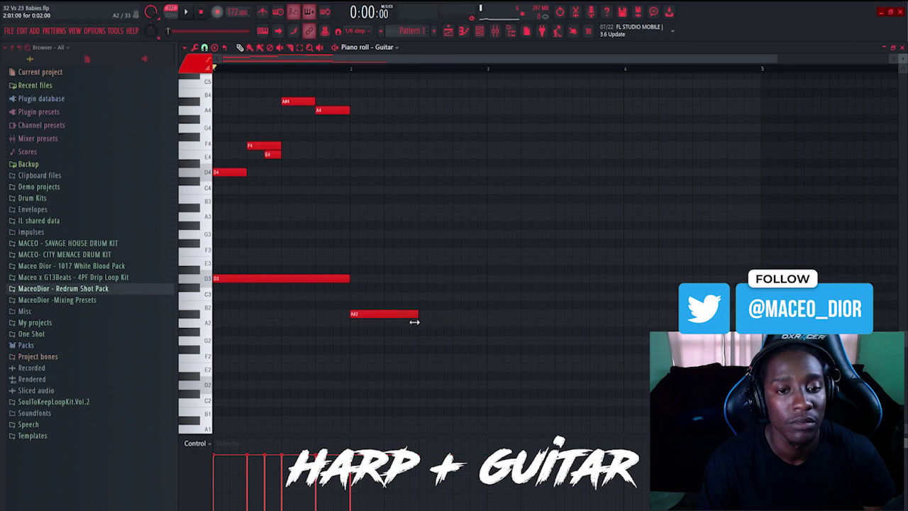
Duplicate the two-bar D3, A#2 and A2 bass line into bars 3 and 4 and play it back
key("ctrl+b")
key("space")
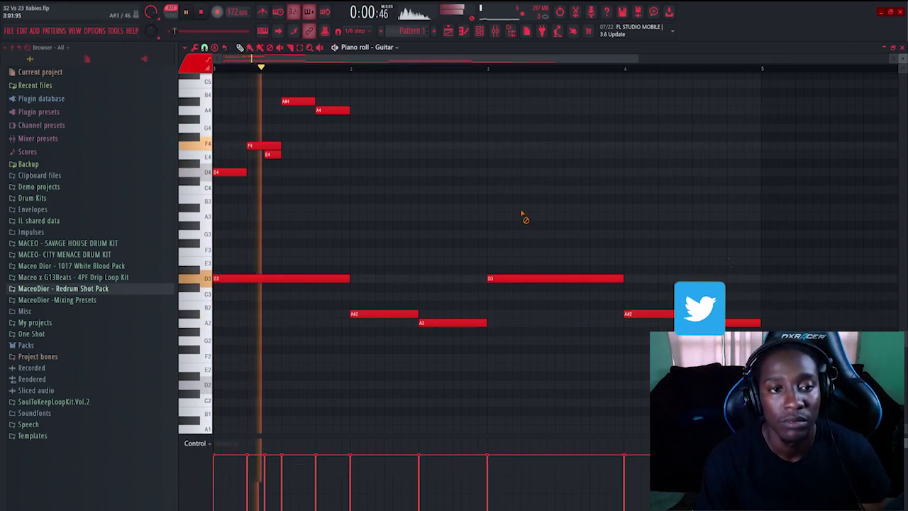
Continue the guitar melody in bar 2 with a short D5 followed by A4, F4 and E4
scroll(401, 205, "up", 3)
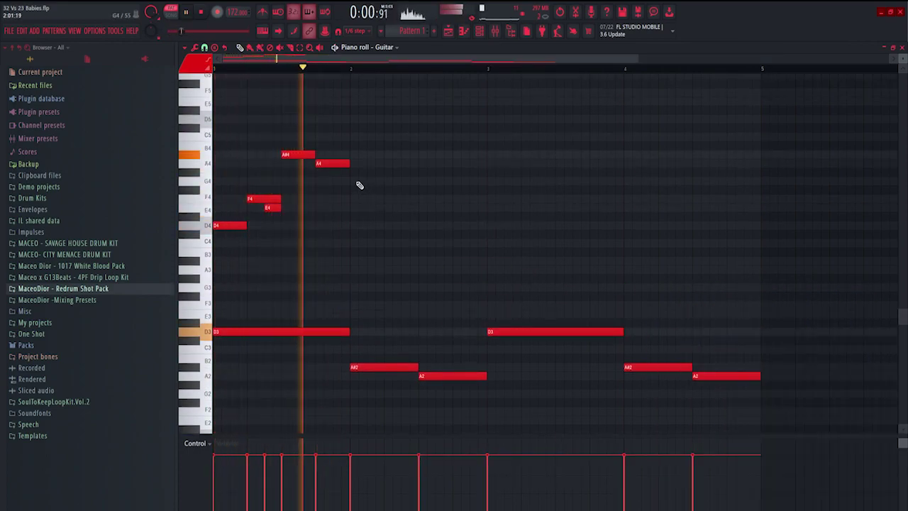
left_click(351, 134)
key("space")
left_click_drag(418, 118, 446, 201)
left_click(419, 164)
key("space")
key("space")
left_click(461, 208)
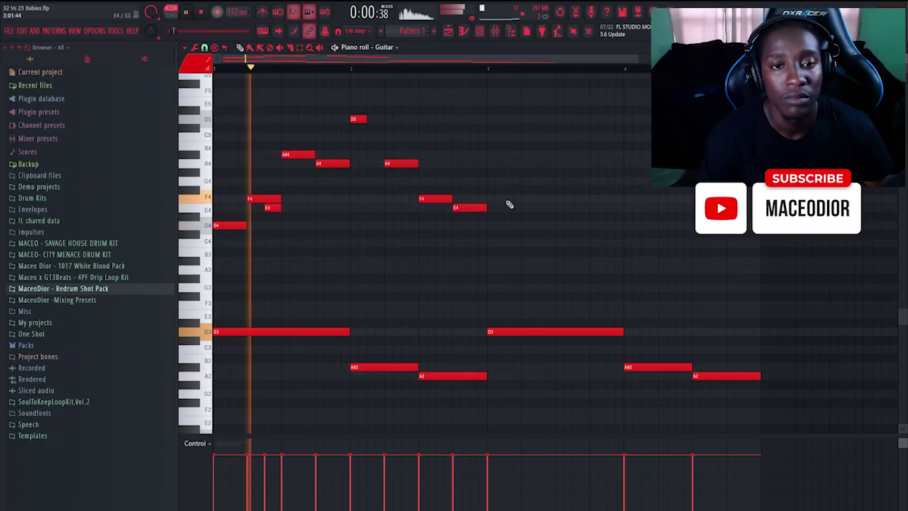
Duplicate the two-bar guitar melody into bars 3 and 4 and raise the whole melody one octave
left_click_drag(544, 115, 224, 236)
key("ctrl+b")
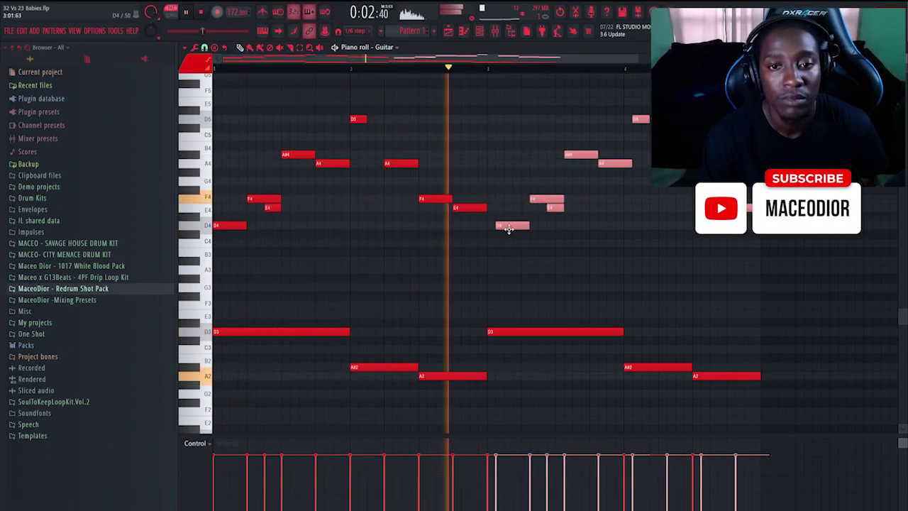
left_click(533, 243)
scroll(471, 69, "down", 2)
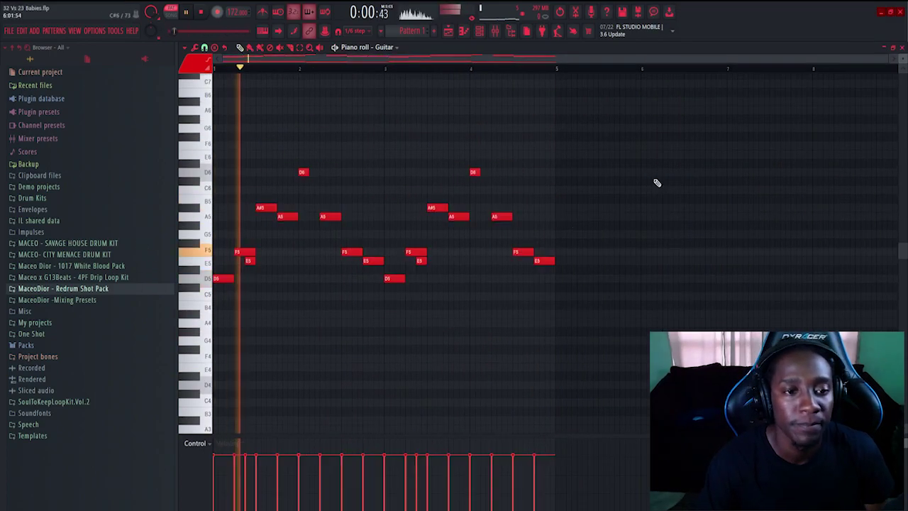
scroll(667, 202, "down", 3)
scroll(653, 195, "up", 2)
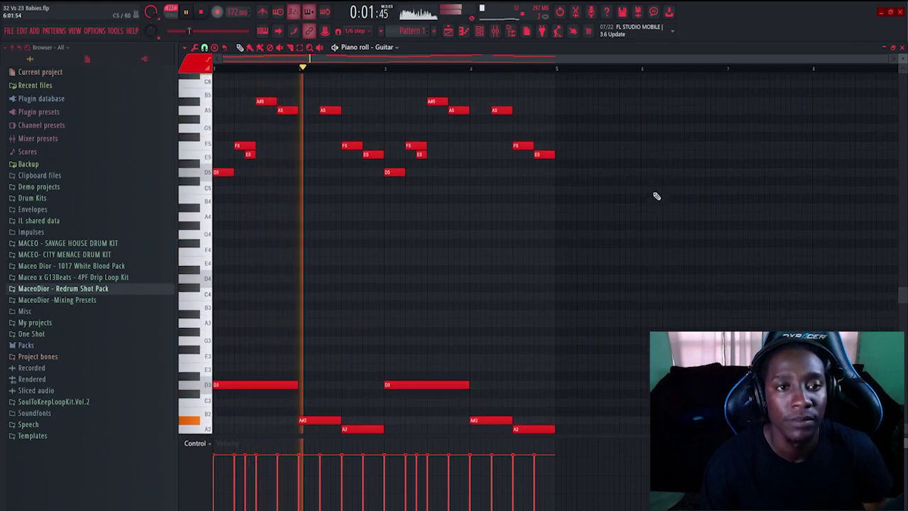
scroll(635, 331, "down", 2)
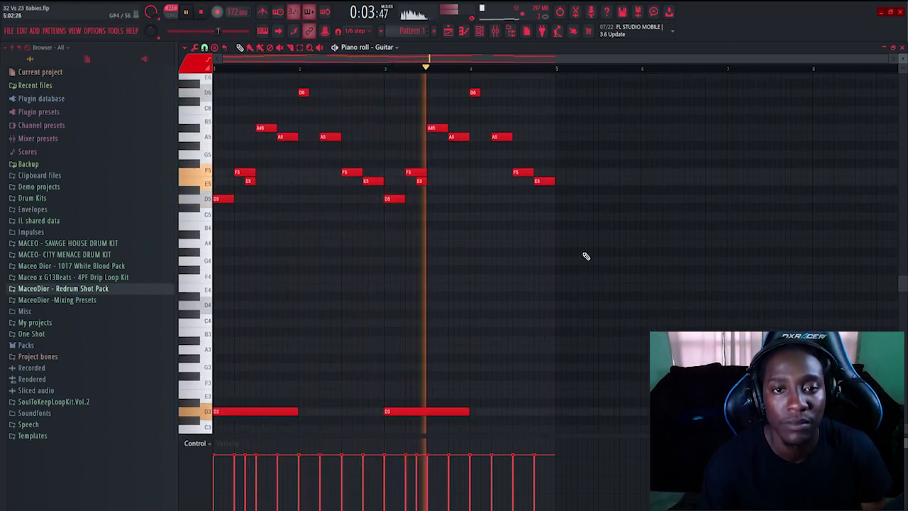
Lengthen the guitar melody notes to sustain to their bar ends and add half-bar A6 and D7 notes at the start of bar 1
scroll(589, 253, "up", 4)
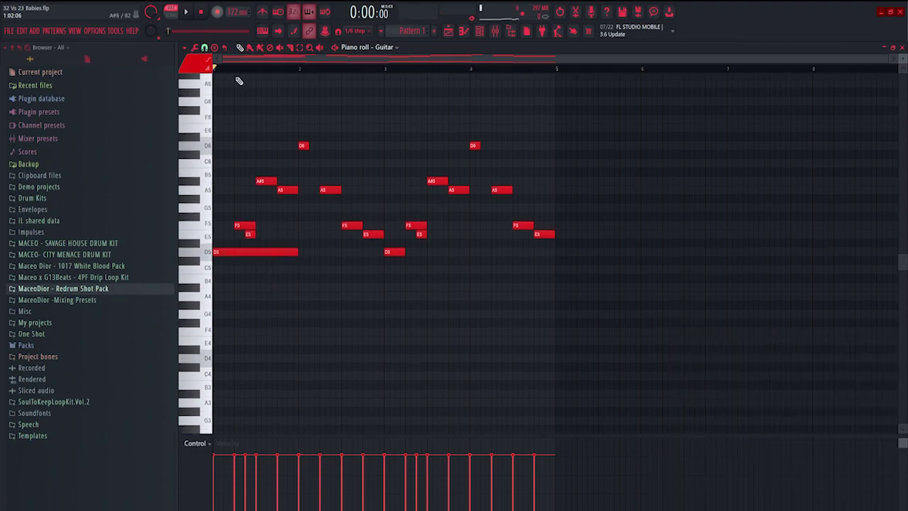
scroll(239, 80, "up", 2)
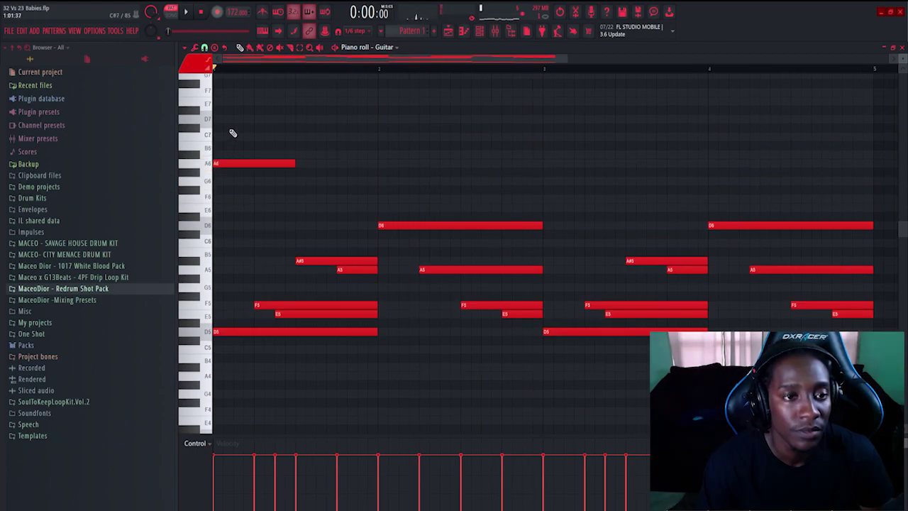
scroll(217, 126, "up", 2)
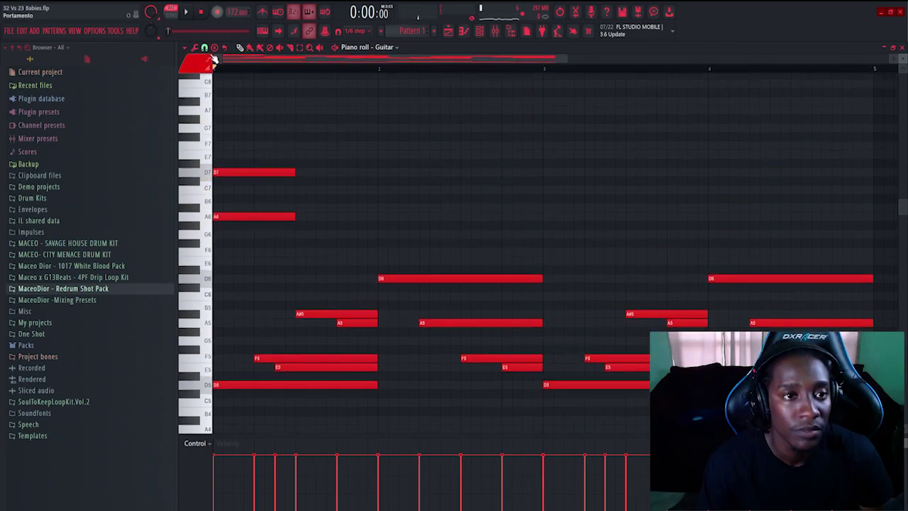
Move the A6 and D7 note pair to the start of bar 2, with D7 starting slightly after A6
left_click_drag(227, 218, 248, 218)
key("space")
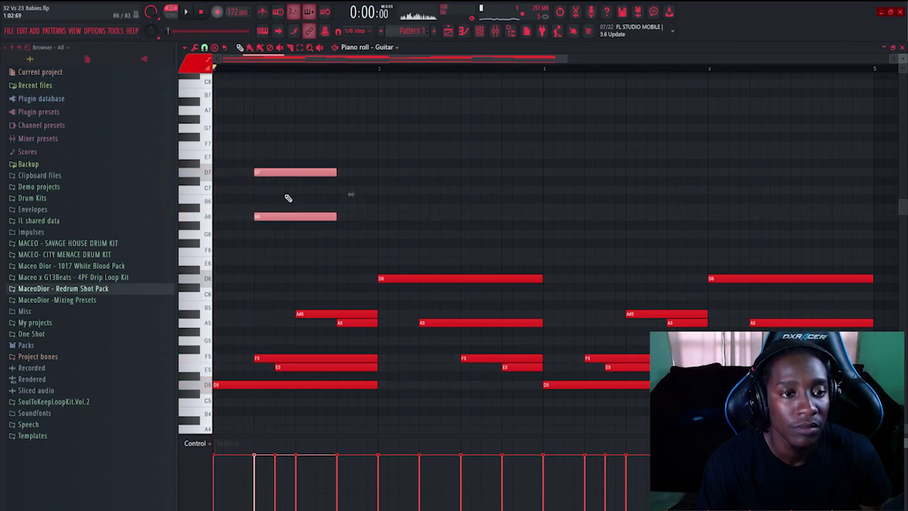
key("space")
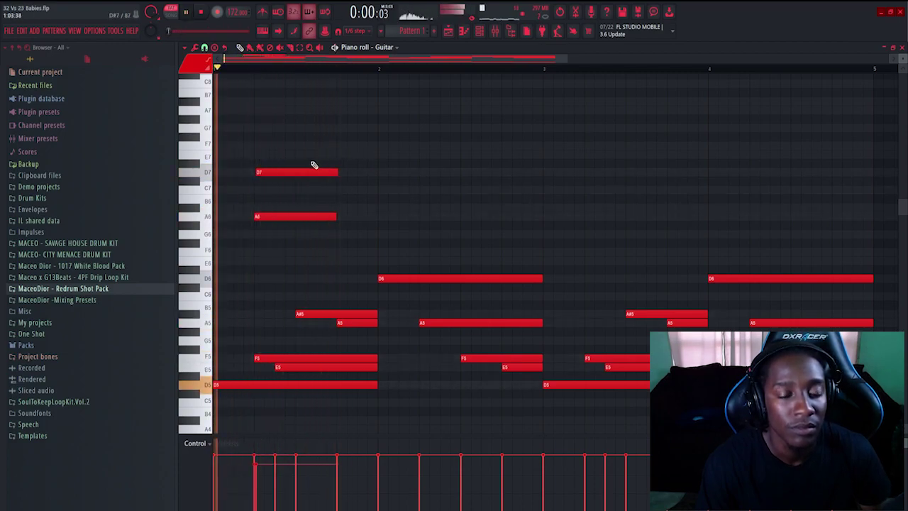
left_click_drag(300, 148, 405, 213)
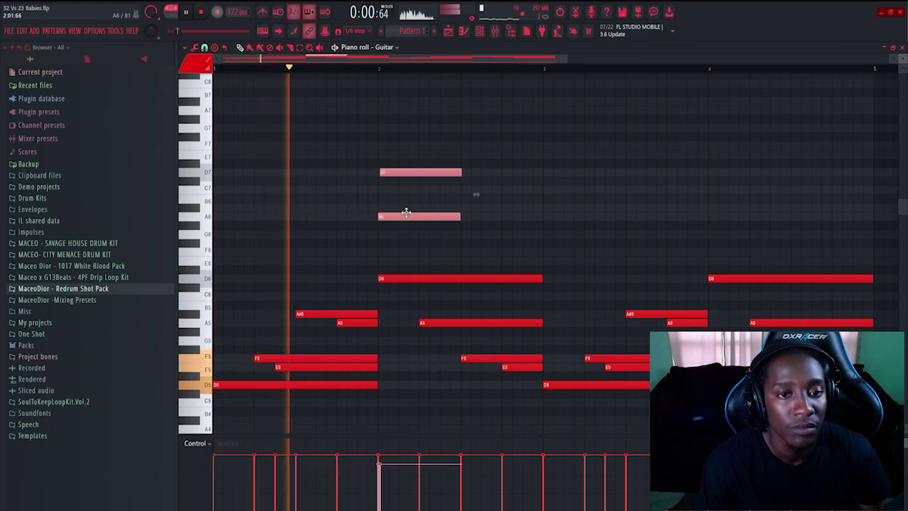
left_click(415, 209)
Add half-bar G6 and A6 notes in the second half of bar 2, with A6 starting slightly late
left_click_drag(425, 175, 495, 236)
left_click_drag(482, 189, 480, 218)
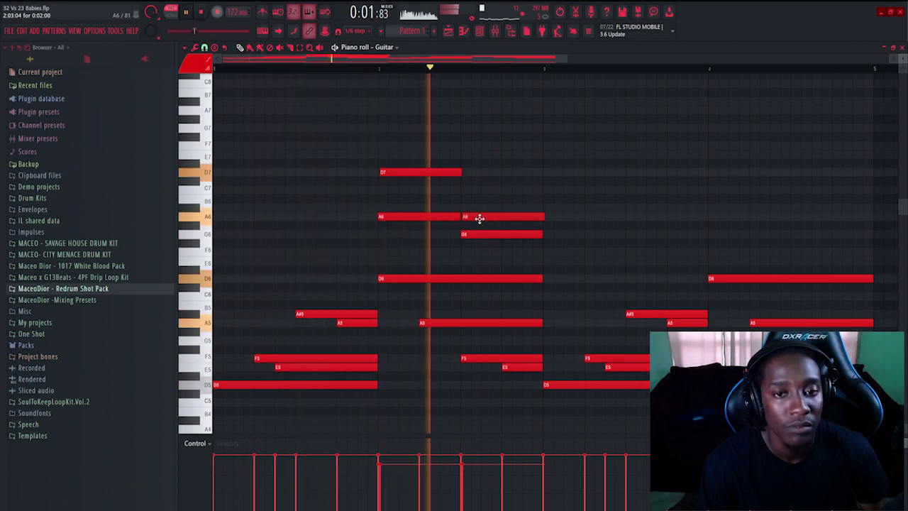
key("space")
Fill the first half of bar 1 with six short A6 notes that rise in velocity, and play them back
left_click(244, 165)
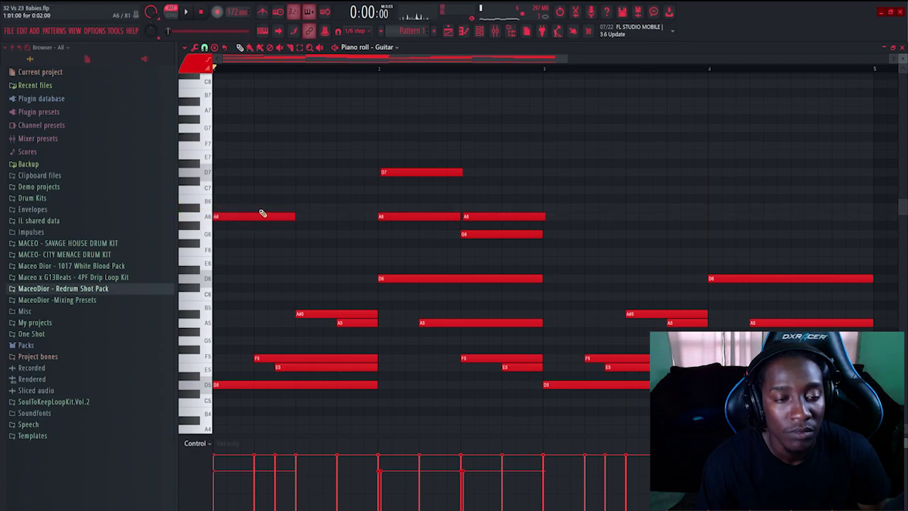
right_click(250, 215)
left_click(229, 217)
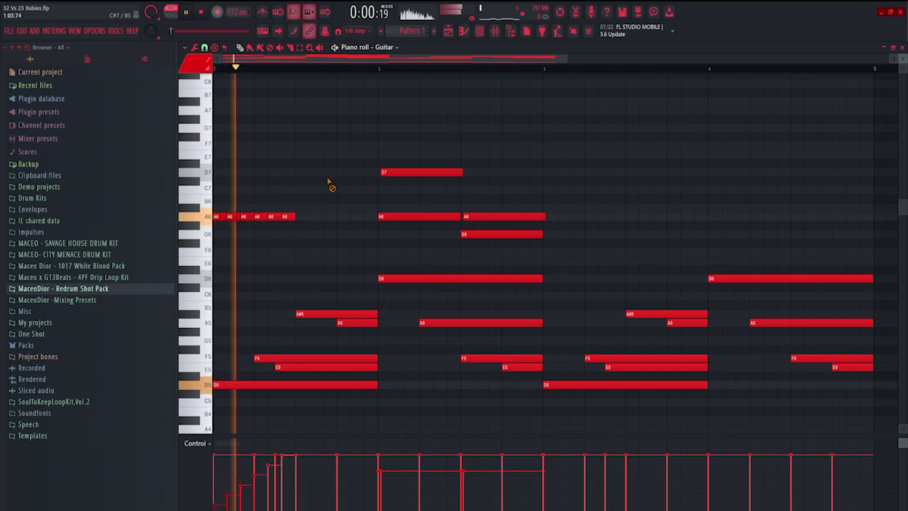
key("space")
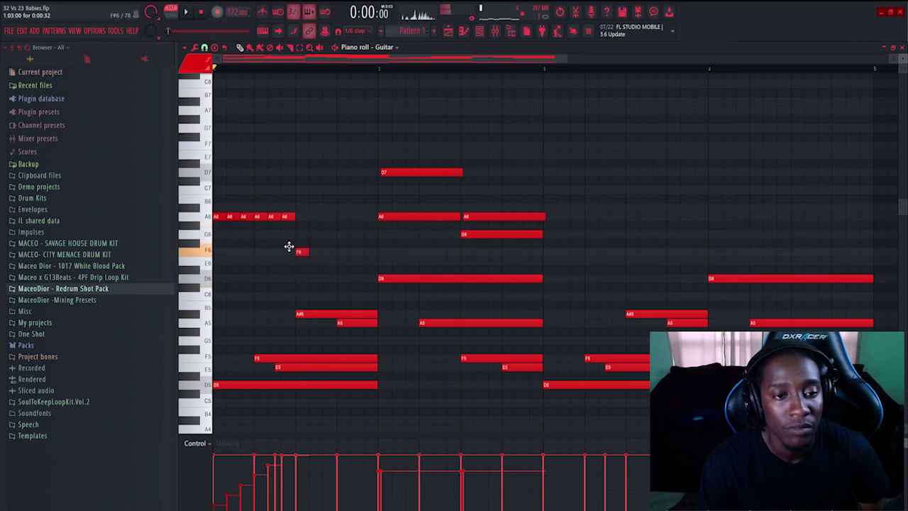
Add G6 over the second half of bar 1 and F6 over the last quarter of bars 1 and 2
left_click_drag(307, 235, 349, 252)
left_click(340, 249)
left_click_drag(417, 252, 377, 252)
key("space")
key("space")
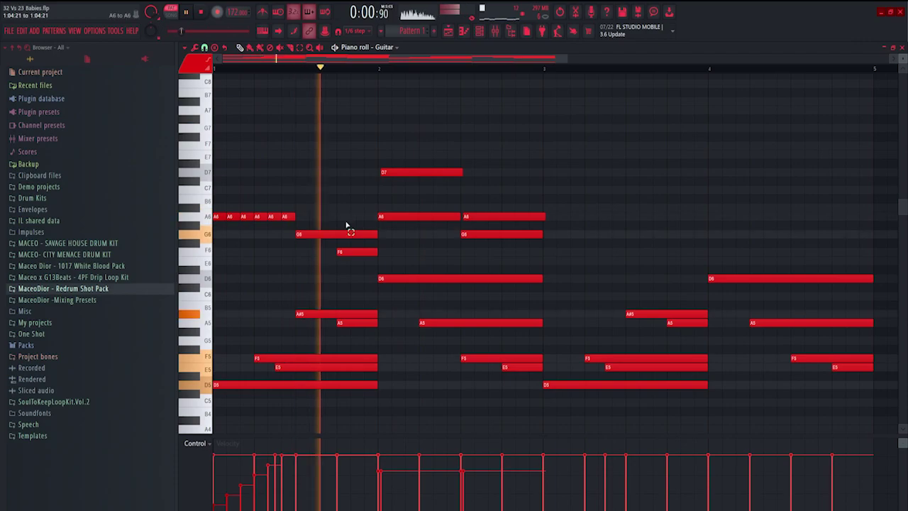
left_click_drag(348, 223, 357, 247)
left_click_drag(495, 253, 513, 255)
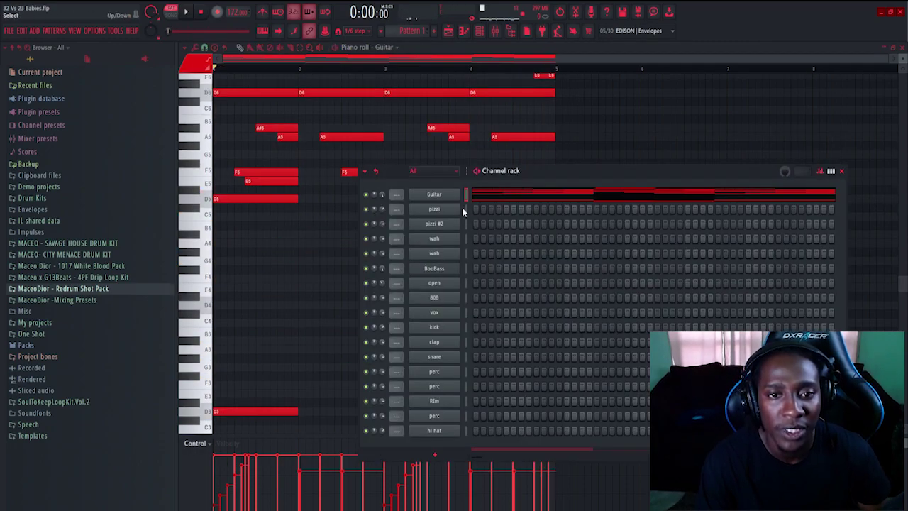
Open the pizzi channel's piano roll and place short F6, G6, G6 and F6 notes from the middle of bar 2 to the start of bar 3
left_click(462, 210)
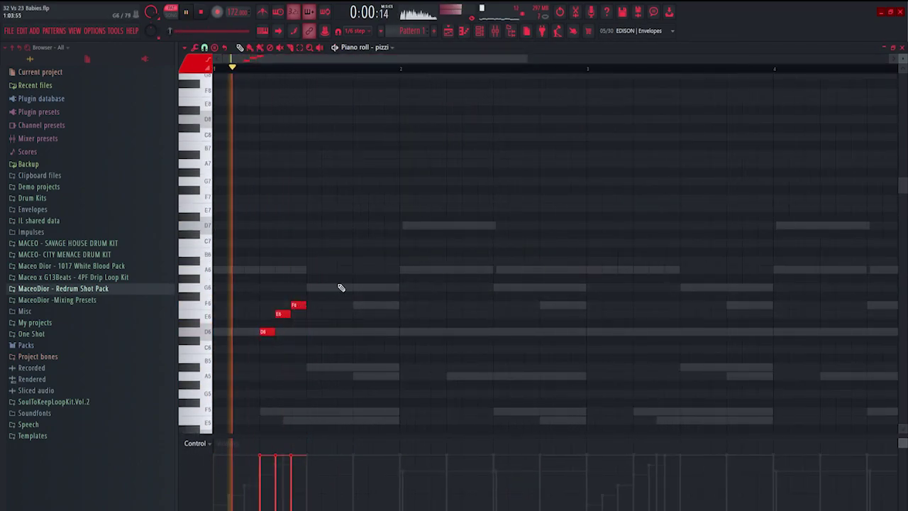
scroll(317, 305, "down", 1)
right_click(298, 260)
right_click(282, 280)
left_click_drag(267, 305, 314, 305)
key("space")
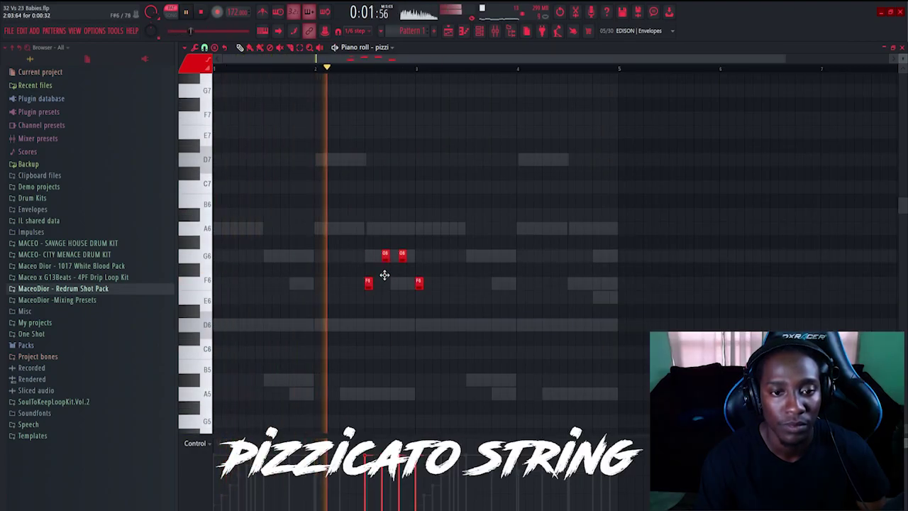
Repitch the four pizzicato notes to E6, E6, E6 and D6
left_click_drag(386, 255, 363, 290)
key("shift+Down")
key("ctrl+d")
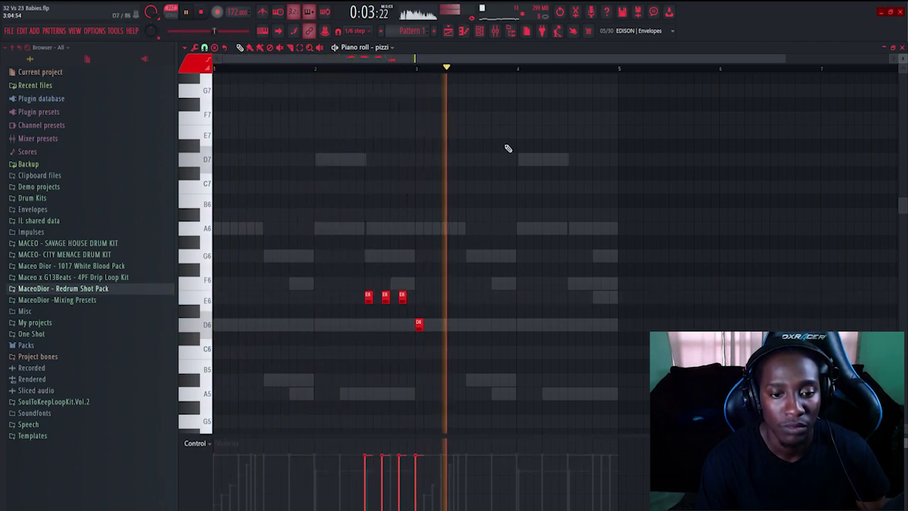
scroll(464, 70, "down", 1)
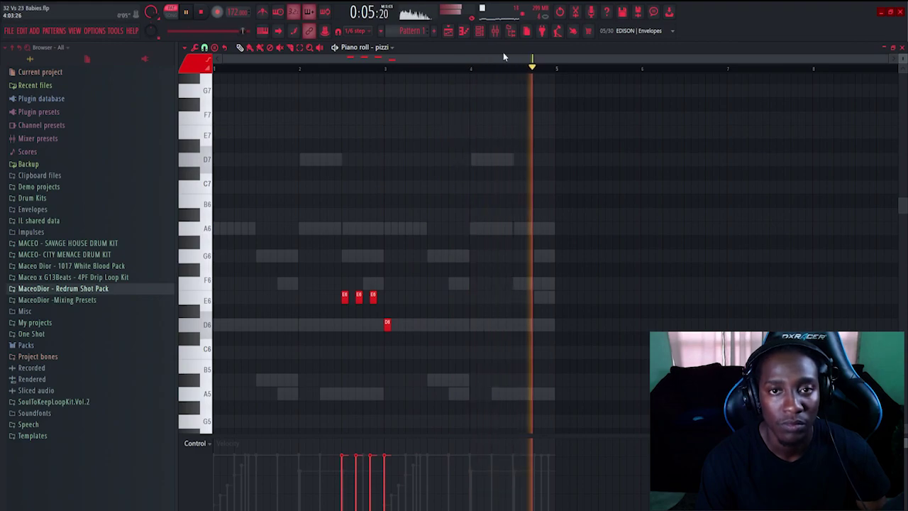
Open the pizzi #2 channel's piano roll and draw a one-bar A6 note in bar 1
key("F6")
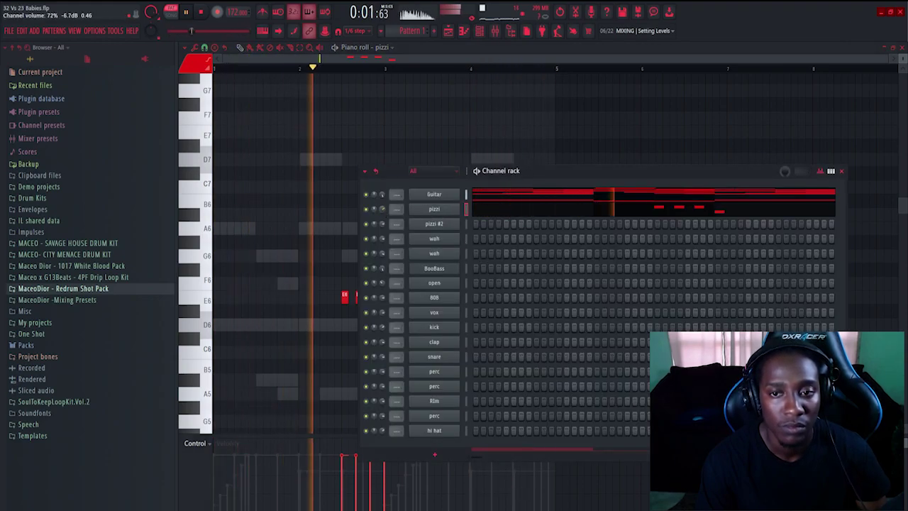
right_click(441, 225)
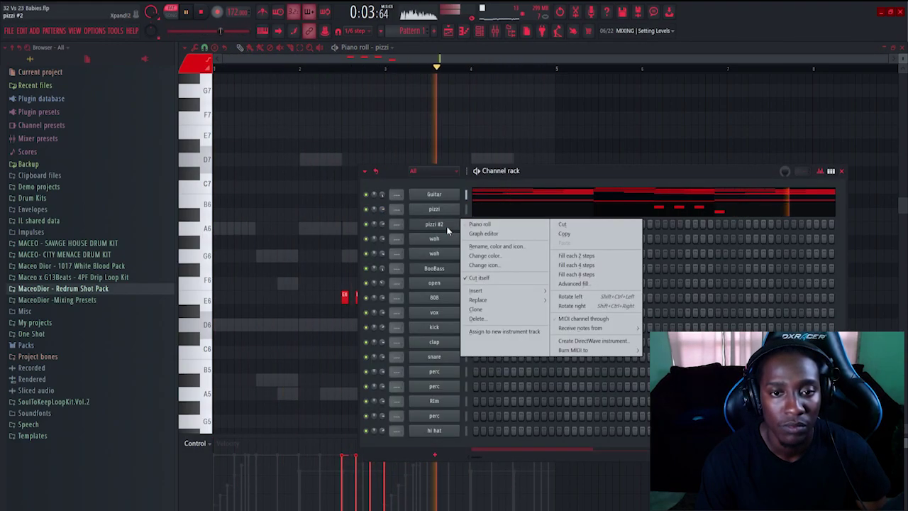
left_click(478, 226)
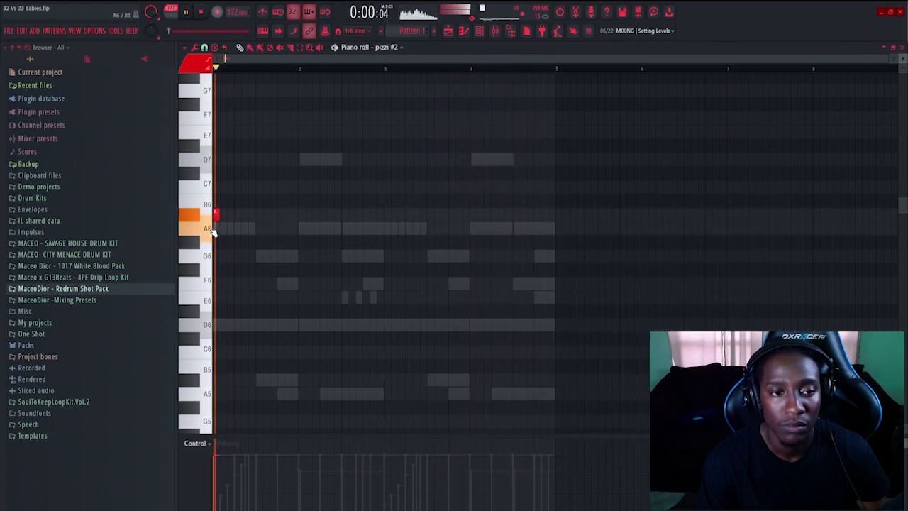
key("space")
left_click(216, 228)
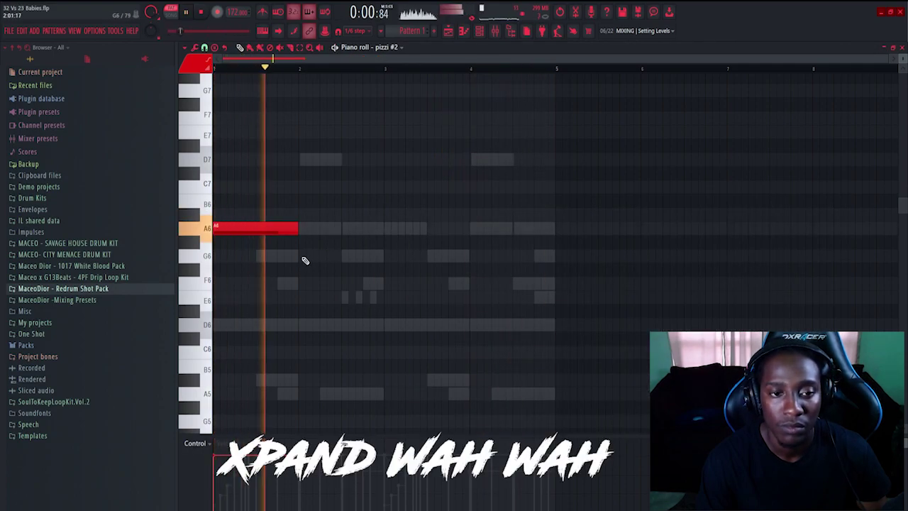
Add G6 and F6 notes in bar 2 of the pizzi #2 part, each half a bar long
left_click(304, 257)
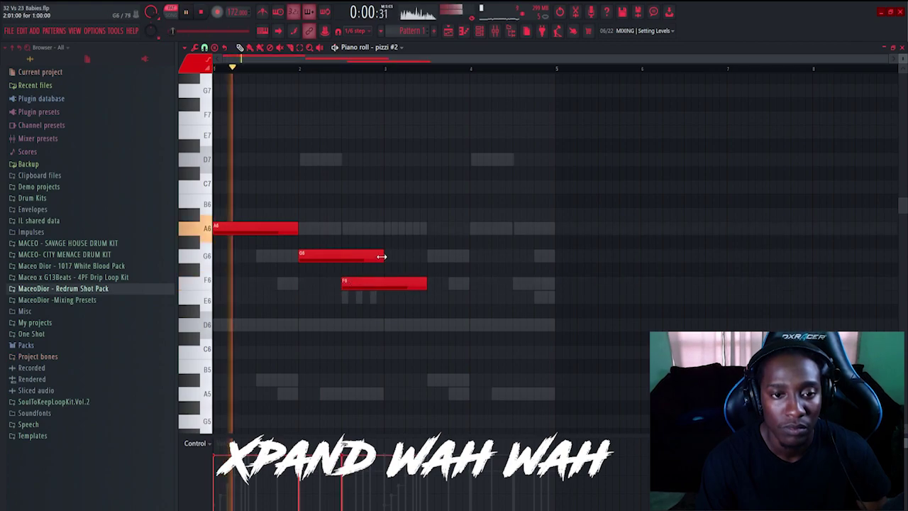
left_click_drag(382, 256, 337, 264)
left_click_drag(421, 281, 387, 299)
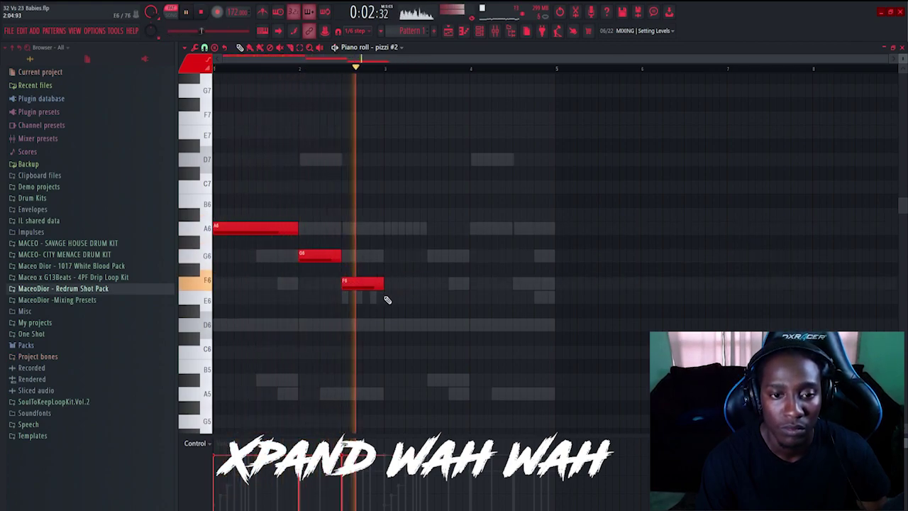
Draw a two-bar D6 note across bars 3 and 4 of the pizzi #2 part
left_click_drag(424, 325, 555, 340)
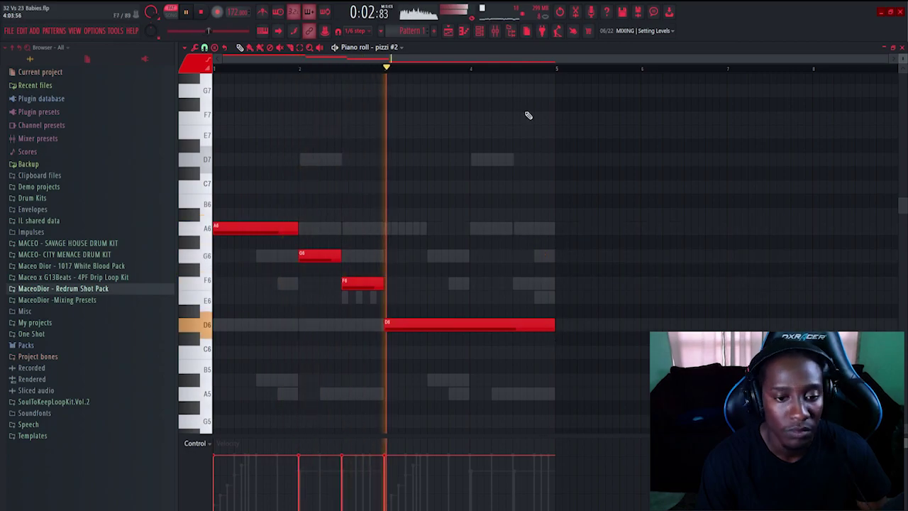
Open the first wah channel's piano roll and place a two-bar note from bar 1, moved down an octave to A5
key("F6")
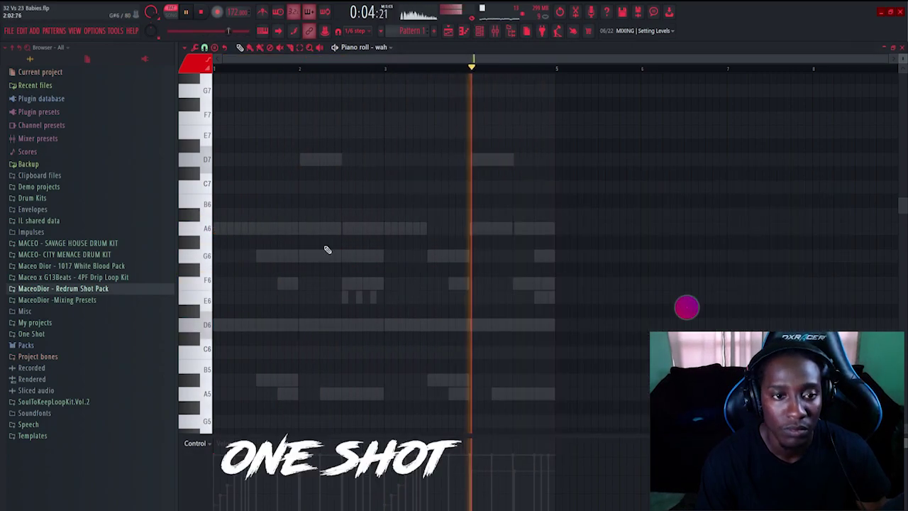
key("space")
left_click(217, 227)
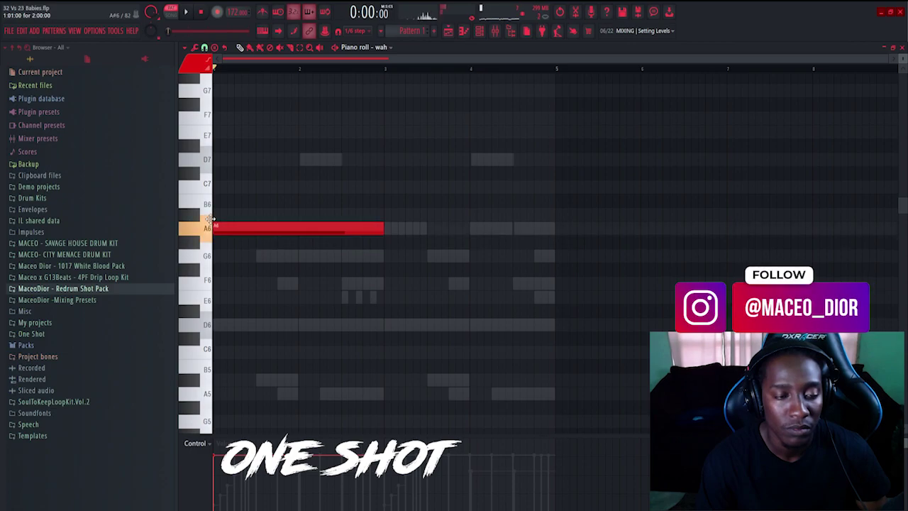
left_click_drag(210, 221, 190, 390)
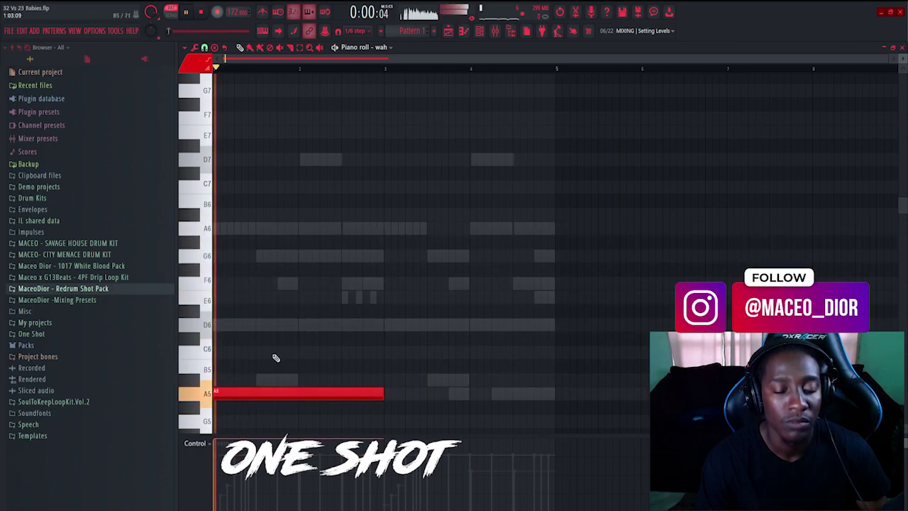
Replace the two-bar wah note with a one-bar A5 note in bar 4 and raise its velocity
scroll(375, 302, "down", 5)
left_click_drag(298, 188, 556, 191)
left_click_drag(473, 465, 476, 437)
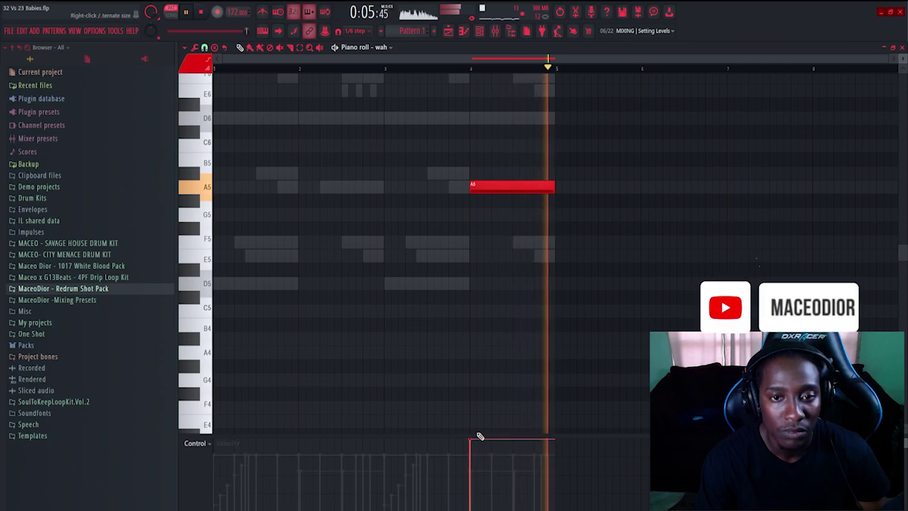
Build the second wah part from C6 notes in bars 1 to 3 and C5 notes in bars 3 and 4, lengthening bar 3's opening C6
left_click(480, 31)
key("F6")
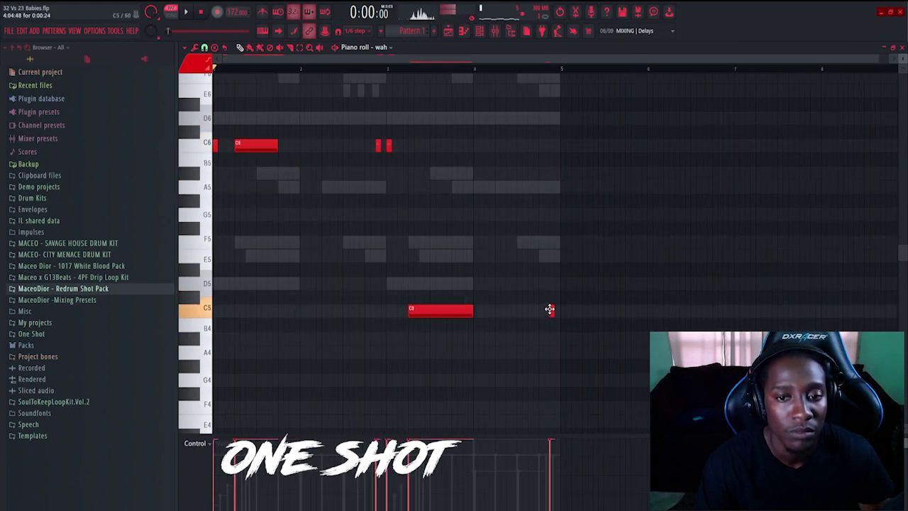
key("space")
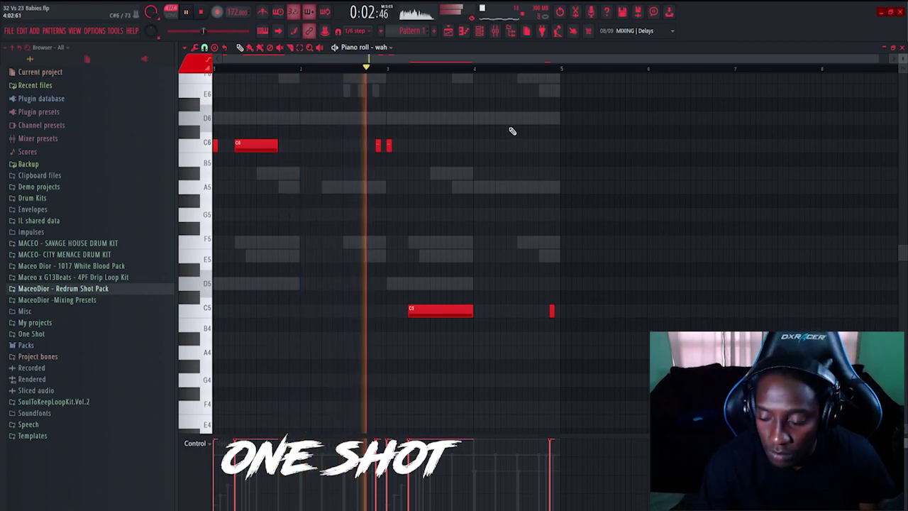
left_click_drag(389, 146, 397, 146)
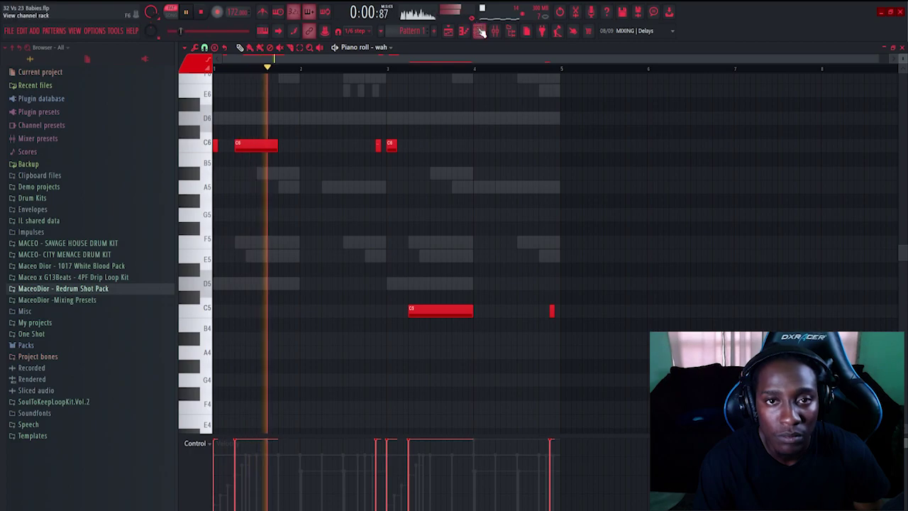
Reopen the first wah channel's piano roll and draw one sustained A4 note across bars 1 to 4
key("F6")
left_click(483, 238)
key("space")
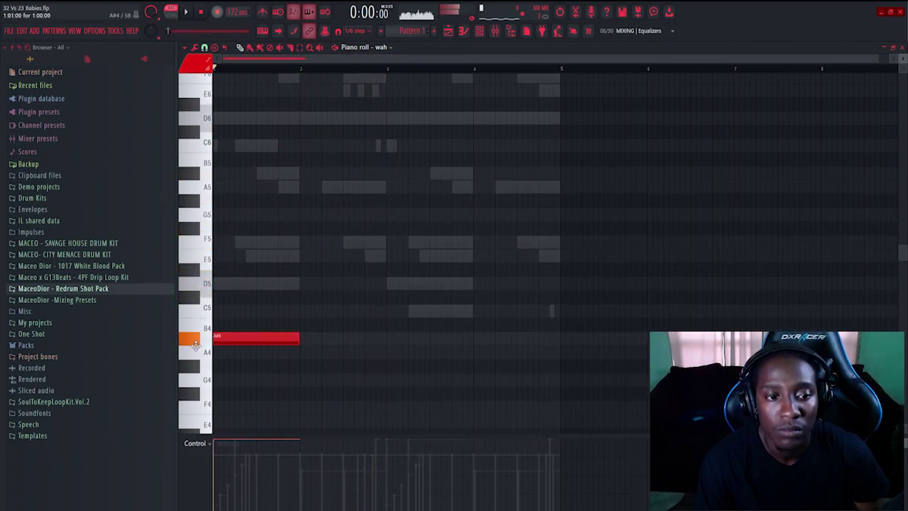
key("space")
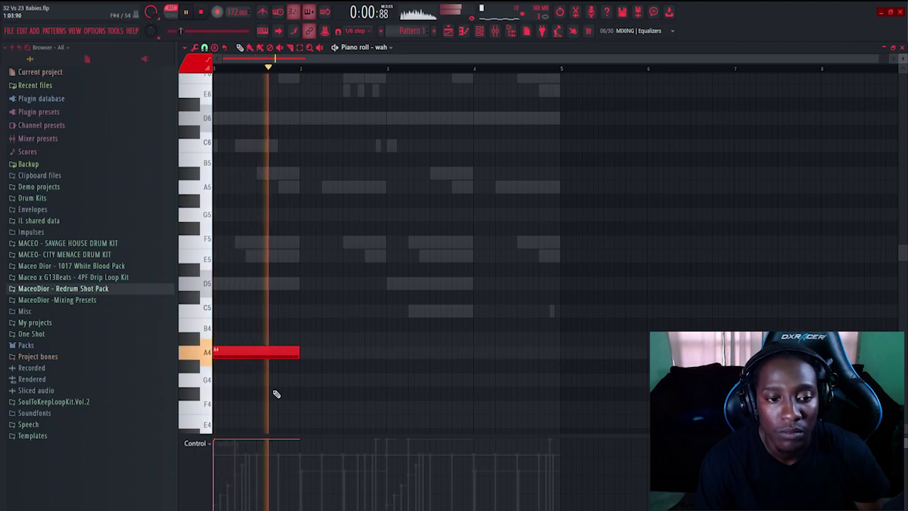
left_click_drag(302, 354, 567, 355)
key("space")
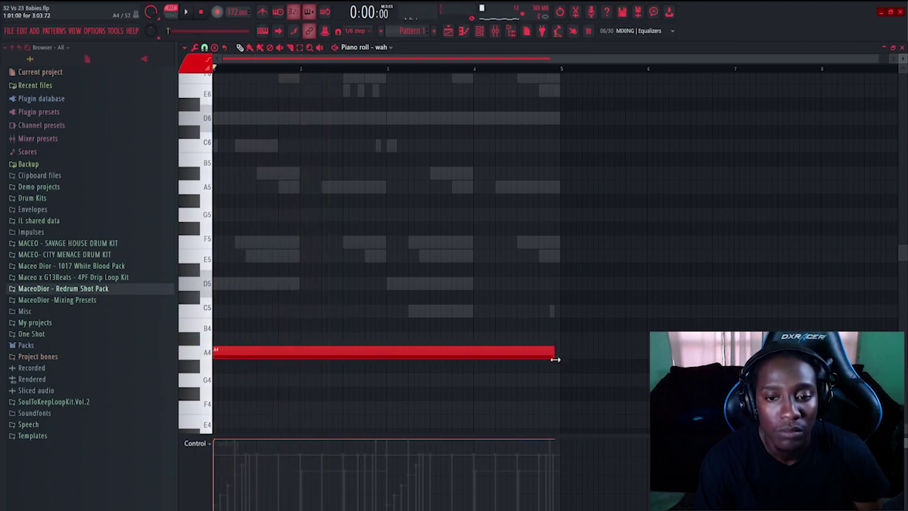
Open the BooBass channel's piano roll and place consecutive D5, F5 and E5 notes starting at bar 1
key("F6")
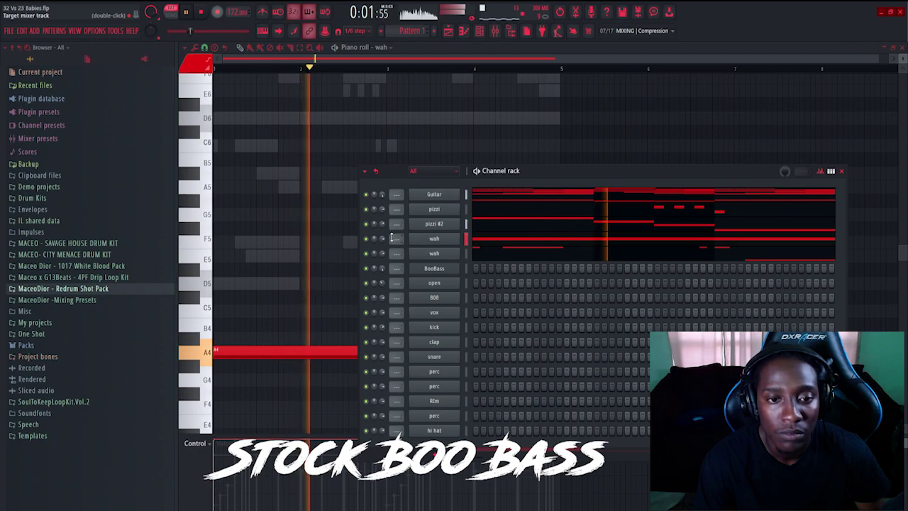
right_click(458, 268)
left_click(477, 268)
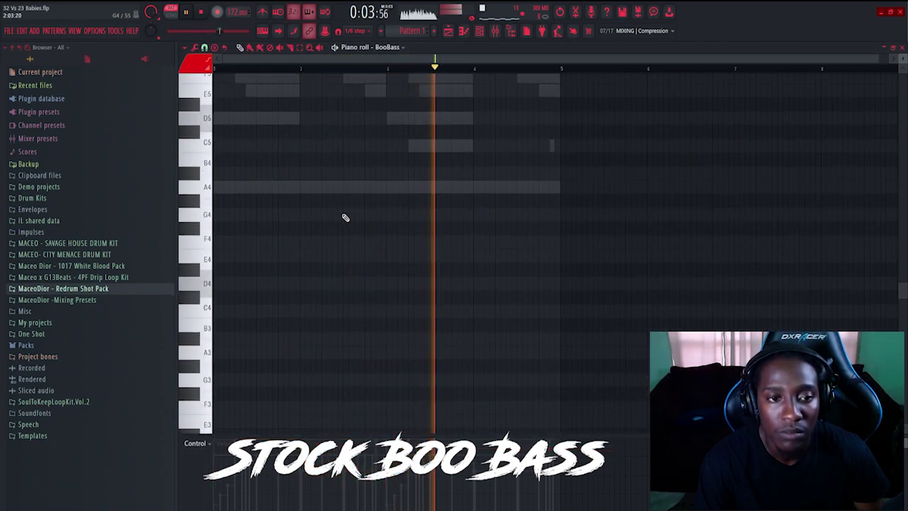
scroll(284, 239, "up", 4)
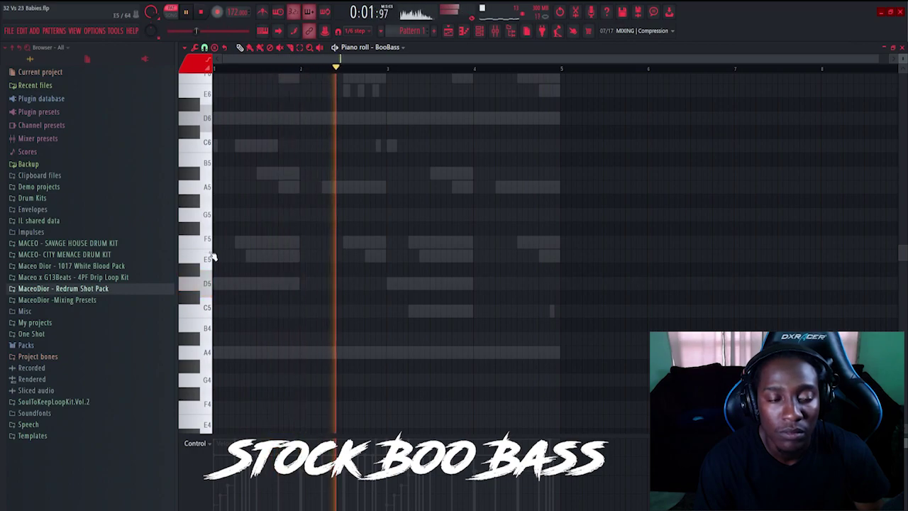
key("space")
scroll(236, 200, "down", 1)
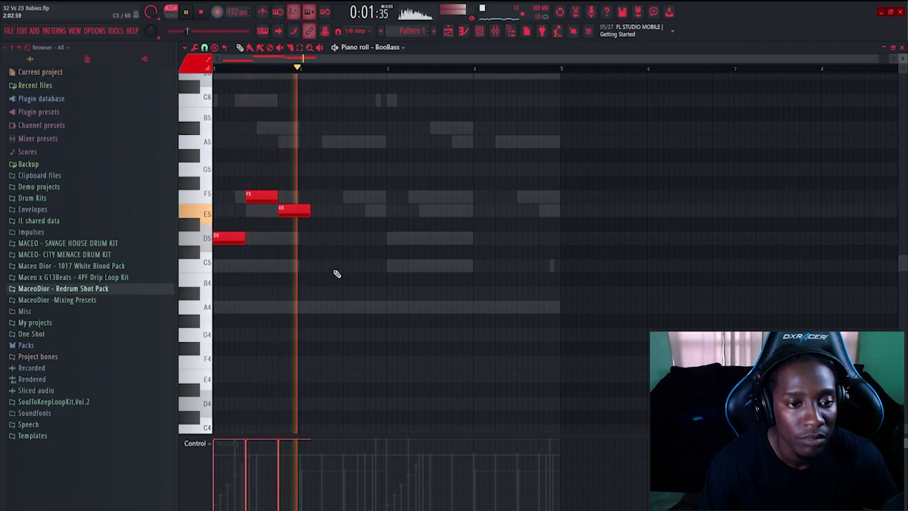
Add adjoining A4 and C5 notes in bar 2 of the BooBass line and extend the E5 note to meet the A4
left_click_drag(318, 306, 325, 305)
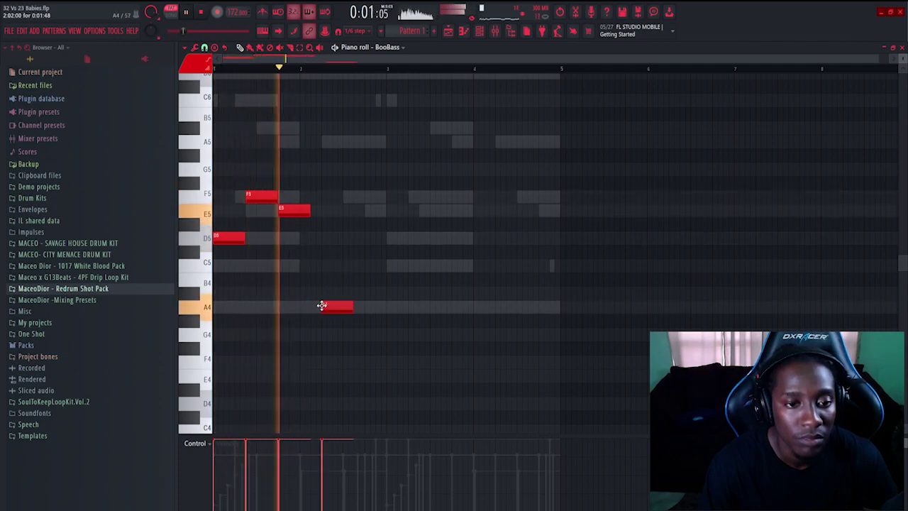
left_click_drag(310, 211, 321, 210)
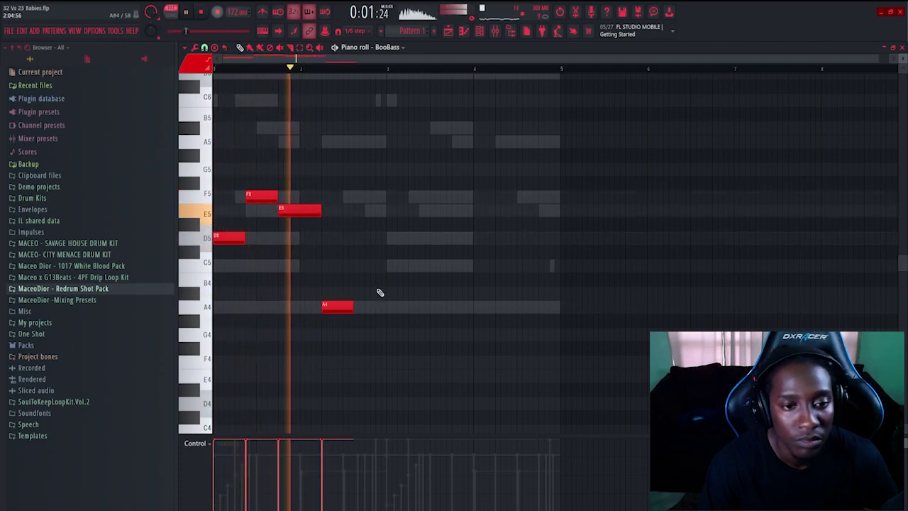
key("space")
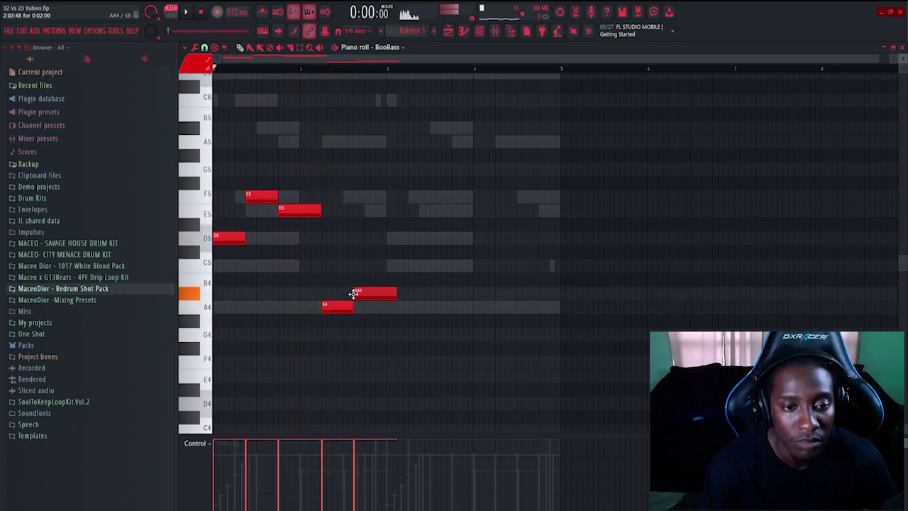
left_click_drag(388, 271, 385, 266)
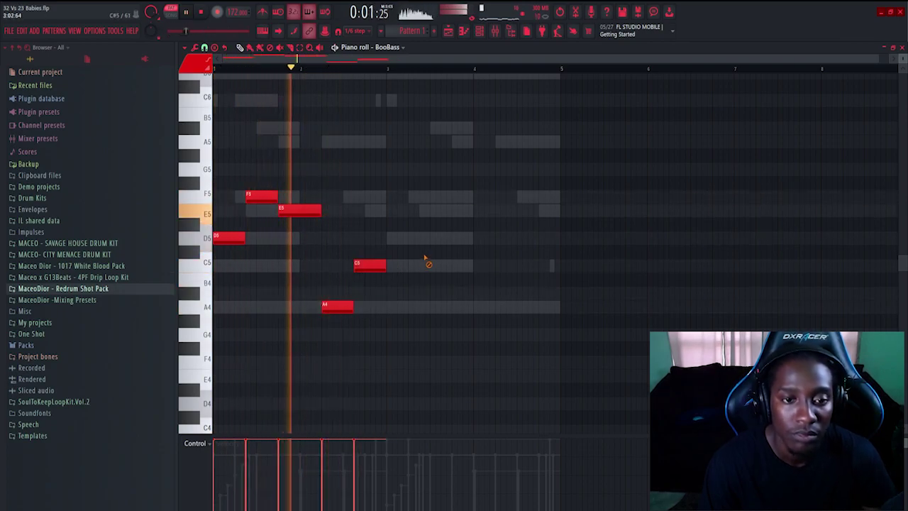
Duplicate the two-bar BooBass phrase into bars 3 and 4
key("space")
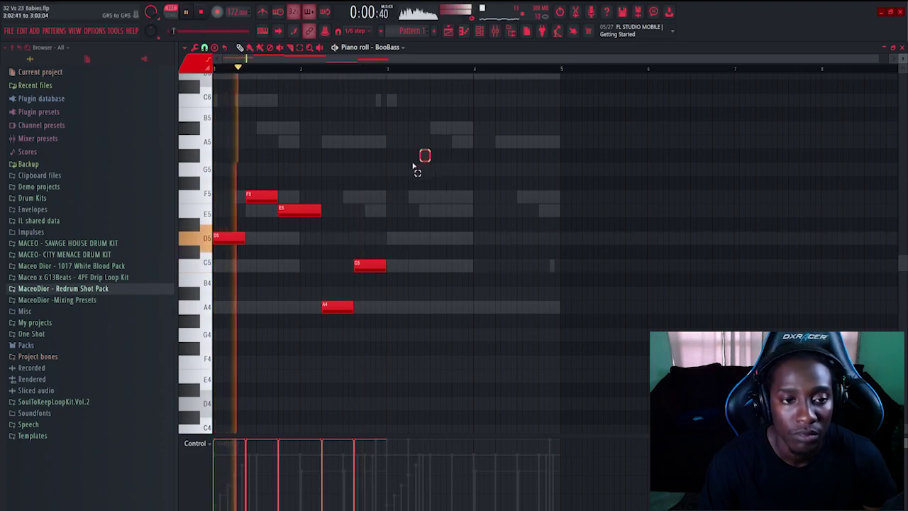
key("ctrl+b")
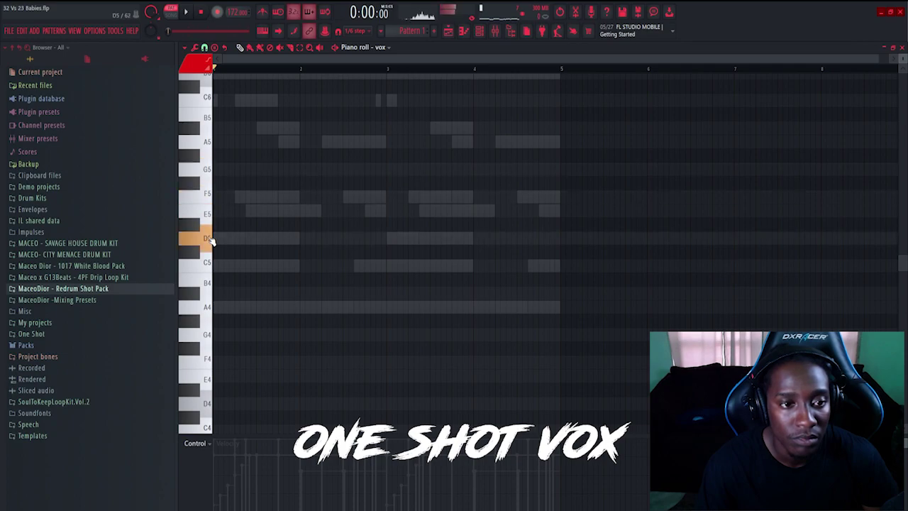
Place a short D5 note at the start of bar 2 in the vox channel's piano roll
scroll(210, 244, "up", 5)
left_click_drag(244, 363, 313, 362)
key("space")
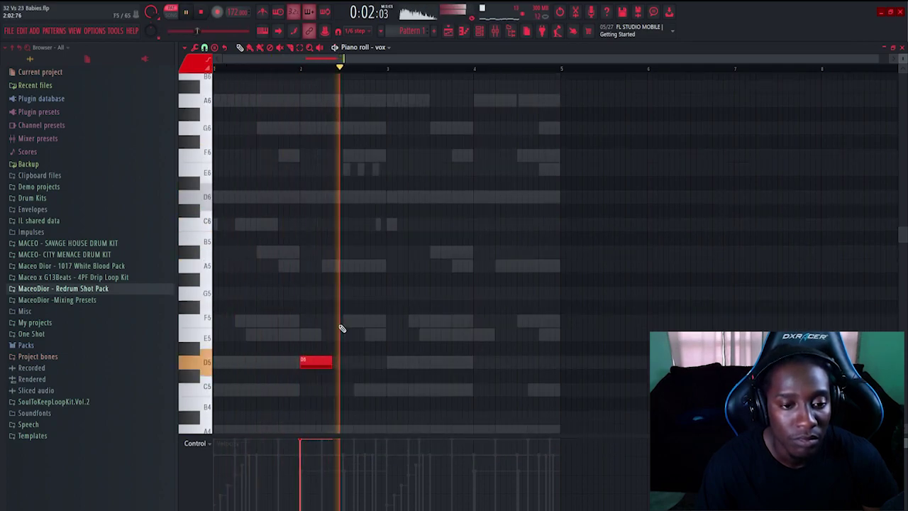
scroll(339, 326, "down", 3)
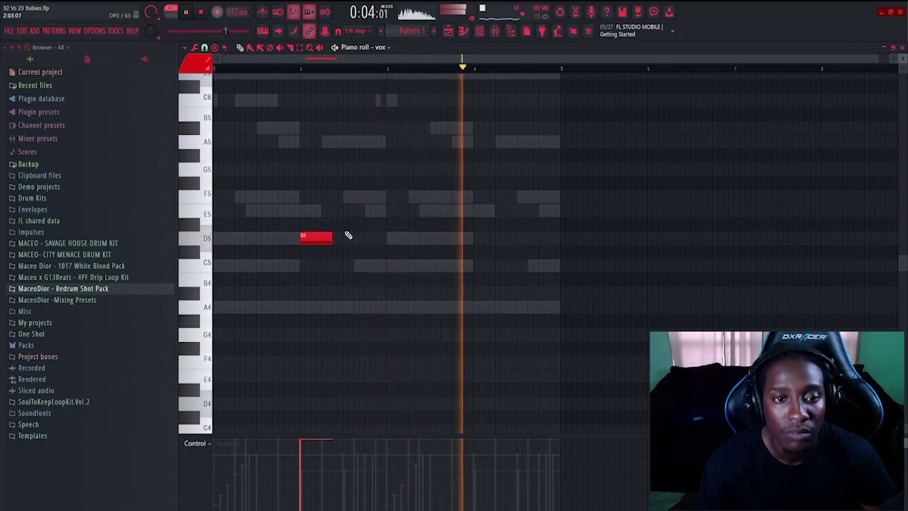
Open the kick channel's piano roll and place six short C5 hits, three in bar 1 and three in bar 2
left_click(480, 31)
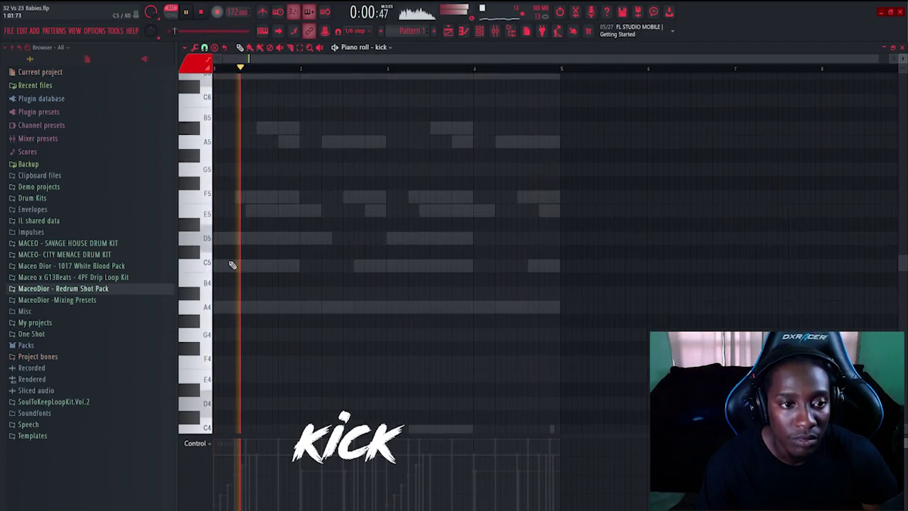
left_click_drag(244, 265, 217, 267)
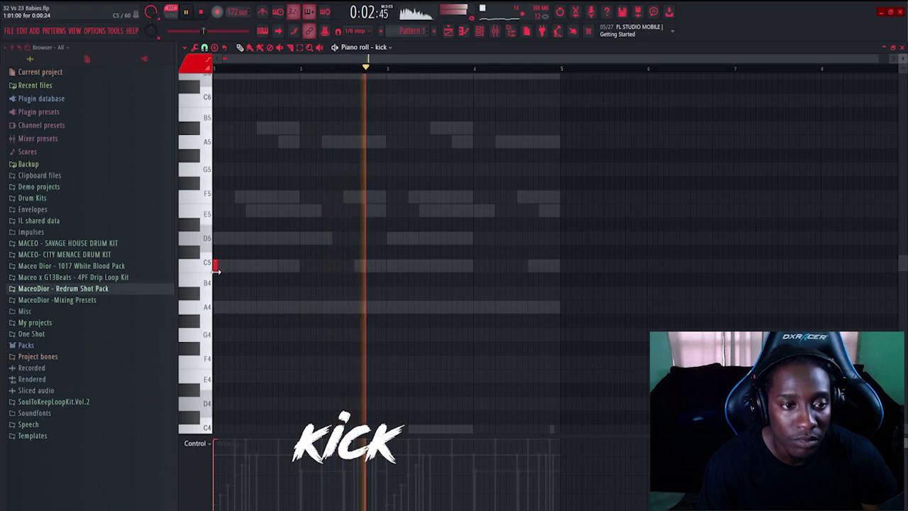
left_click(236, 266)
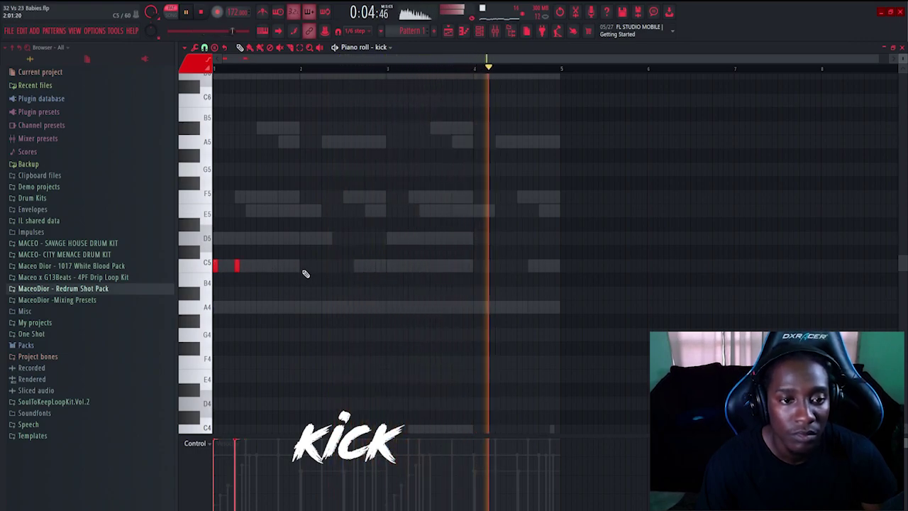
left_click(291, 266)
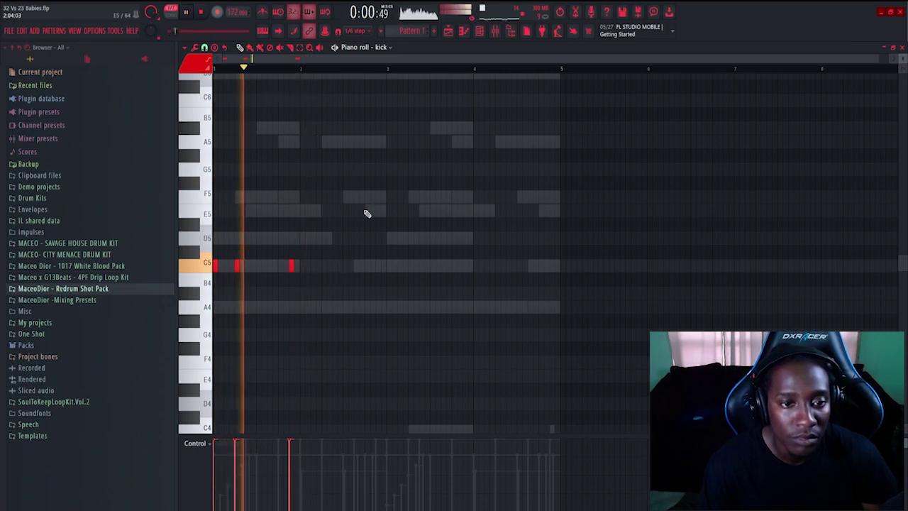
left_click(324, 266)
left_click(357, 266)
left_click(379, 266)
Duplicate the two-bar kick pattern so the copy fills bars 3 and 4
left_click_drag(430, 220, 218, 268)
key("ctrl+b")
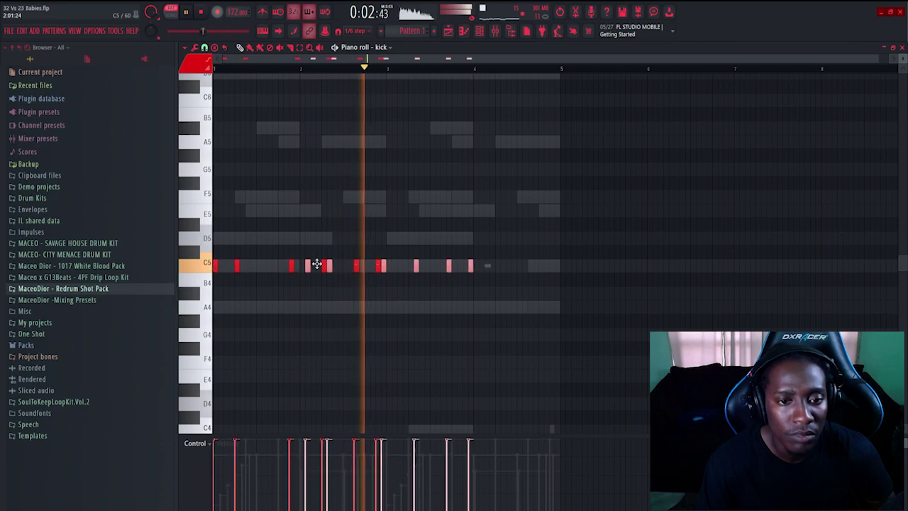
Open the clap channel's piano roll, adjust its snap, and place short C5 claps on beat 3 of each of the four bars
left_click(479, 33)
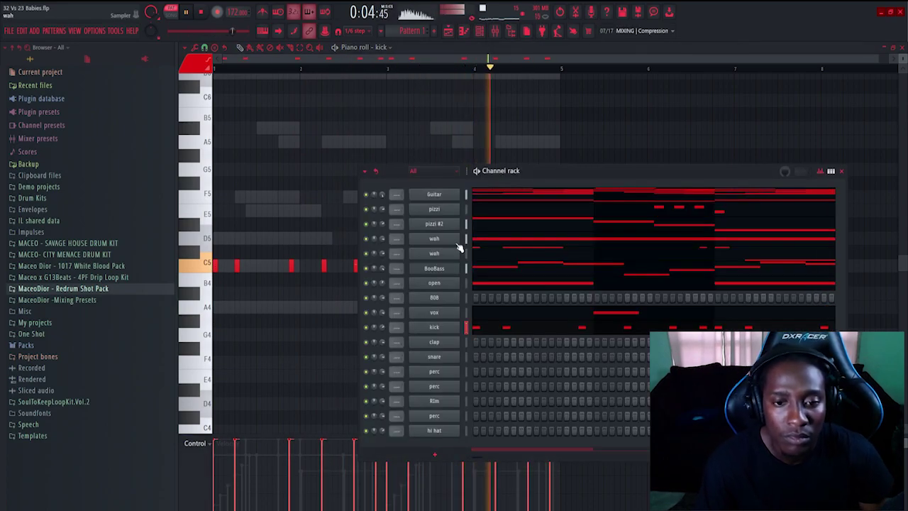
right_click(448, 343)
left_click(482, 341)
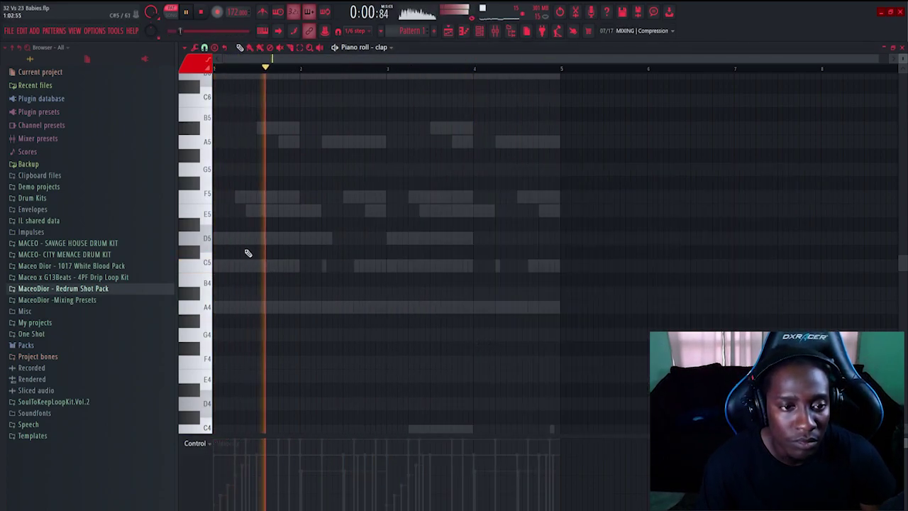
left_click(205, 48)
left_click(220, 178)
left_click(258, 266)
left_click_drag(259, 265, 263, 282)
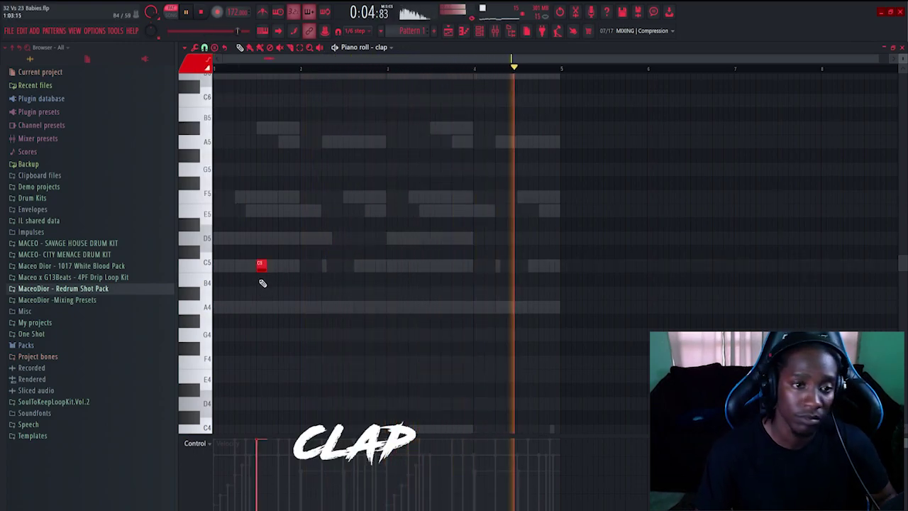
left_click(347, 265)
left_click(434, 265)
left_click(521, 266)
Open the snare channel's piano roll and place short C5 hits including the ends of bars 1 and 3 and early in bar 4
left_click(480, 32)
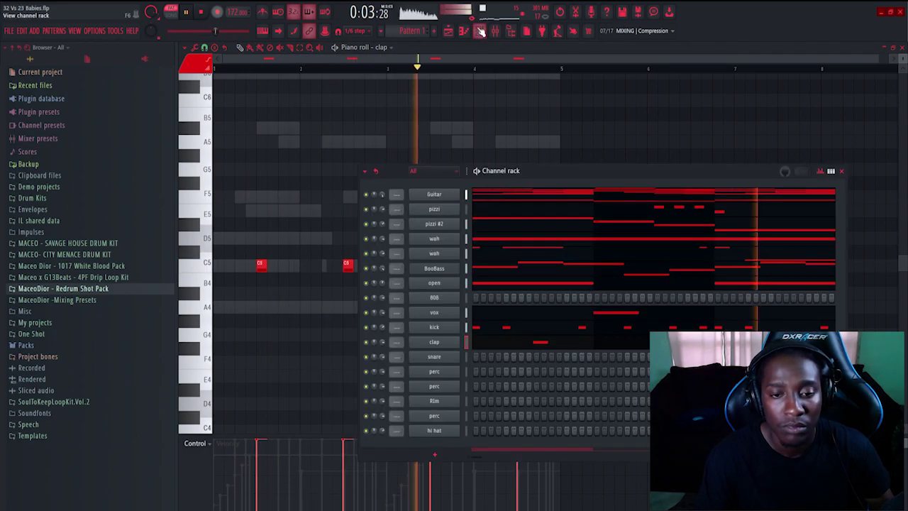
left_click(449, 359)
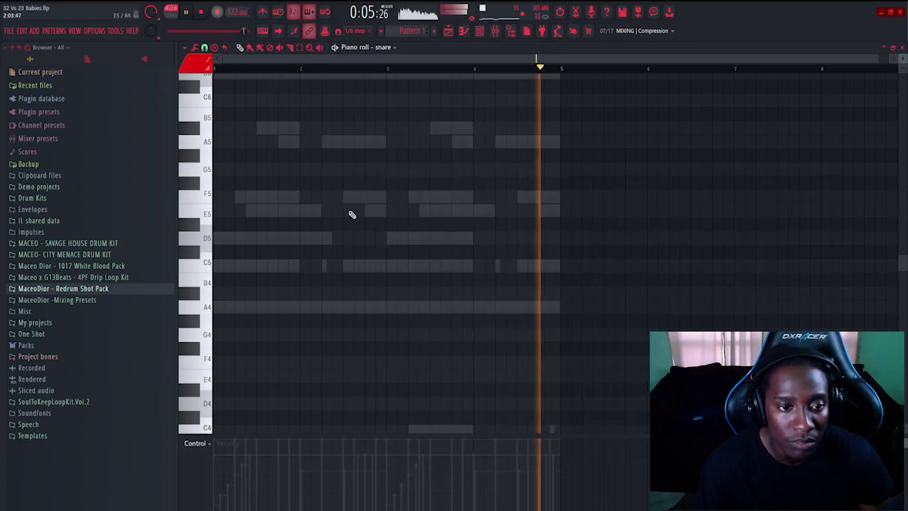
left_click(294, 264)
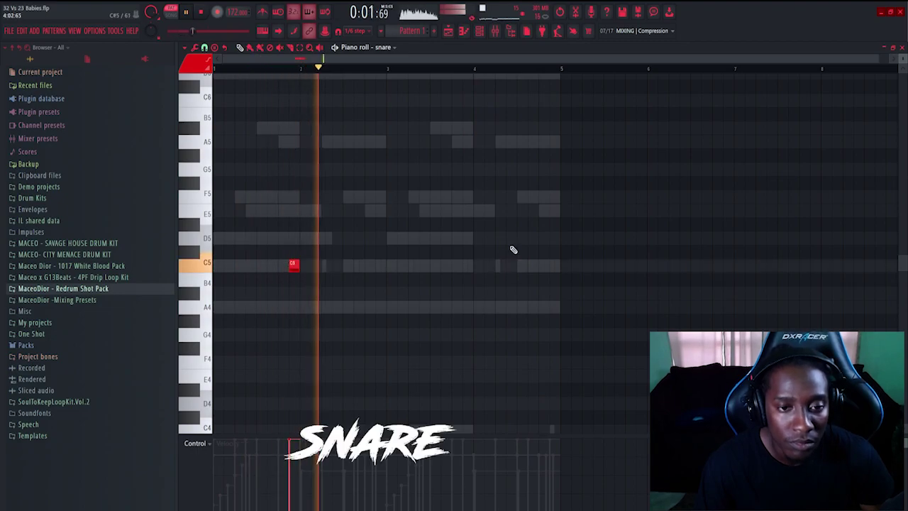
left_click(465, 264)
left_click(489, 265)
key("F6")
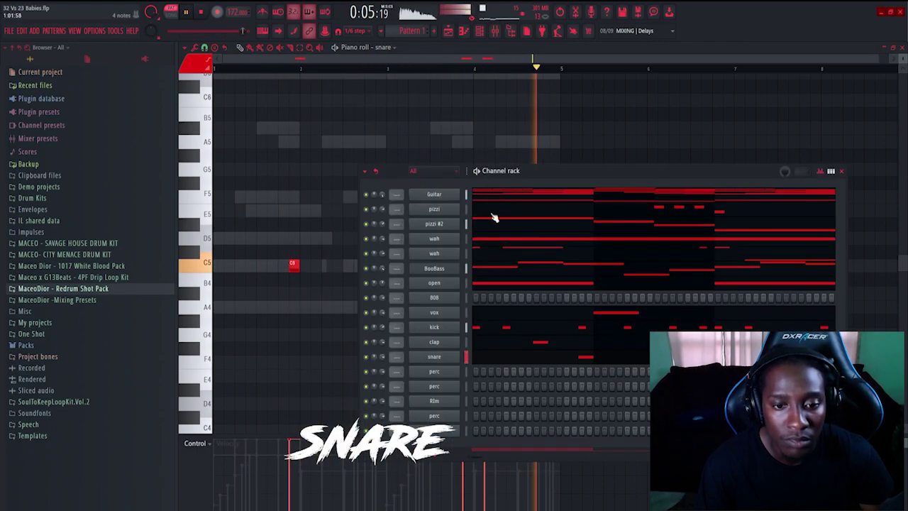
Open the first perc channel's piano roll and place two adjacent short C5 hits at the start of bar 2
right_click(447, 382)
left_click(429, 375)
key("space")
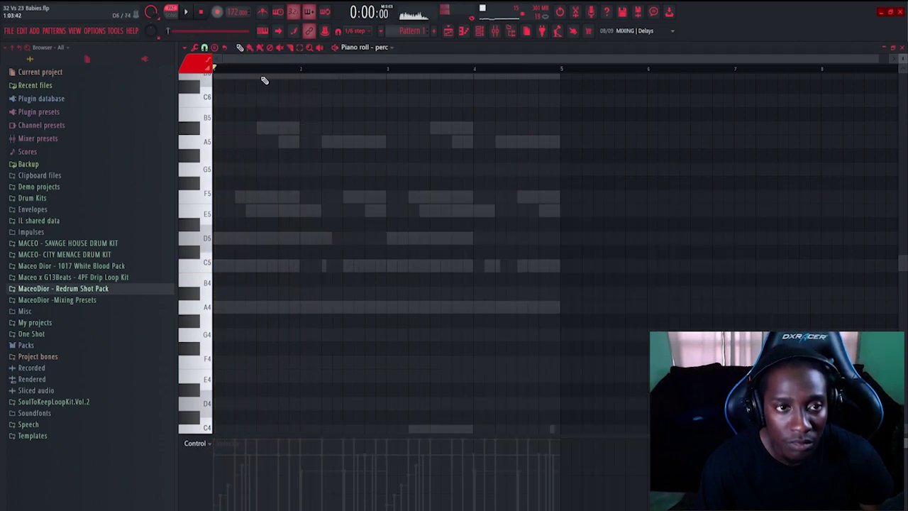
left_click(305, 265)
left_click(315, 265)
key("space")
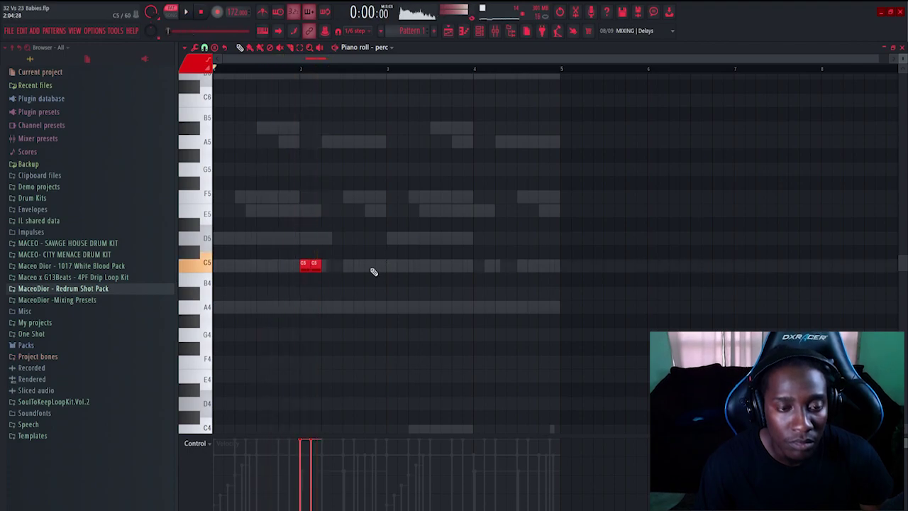
Open the second perc channel's piano roll and place short C5 hits on beats 1 and 2 of bar 4
left_click(481, 32)
right_click(438, 389)
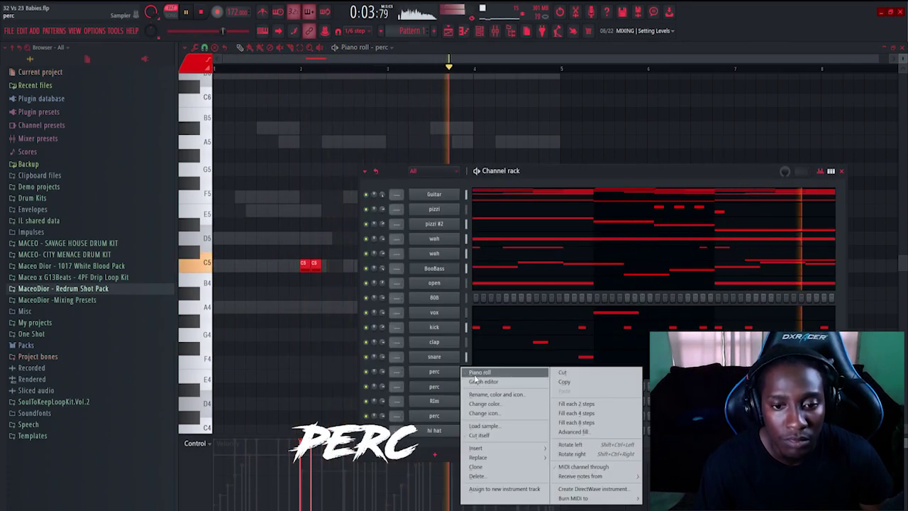
left_click(474, 371)
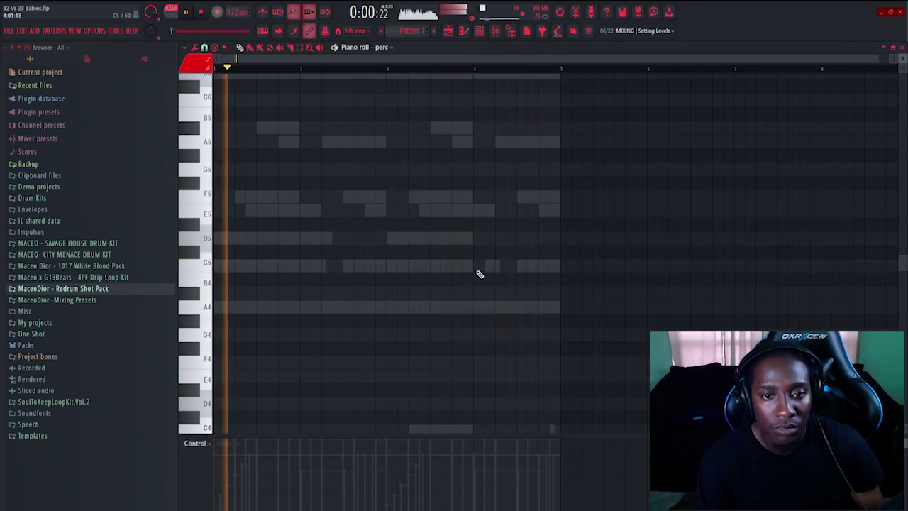
left_click(484, 266)
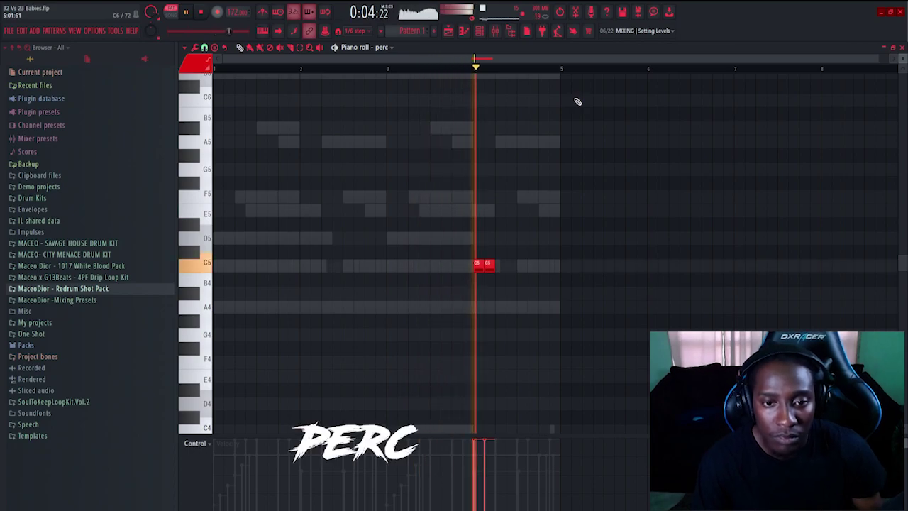
left_click(393, 68)
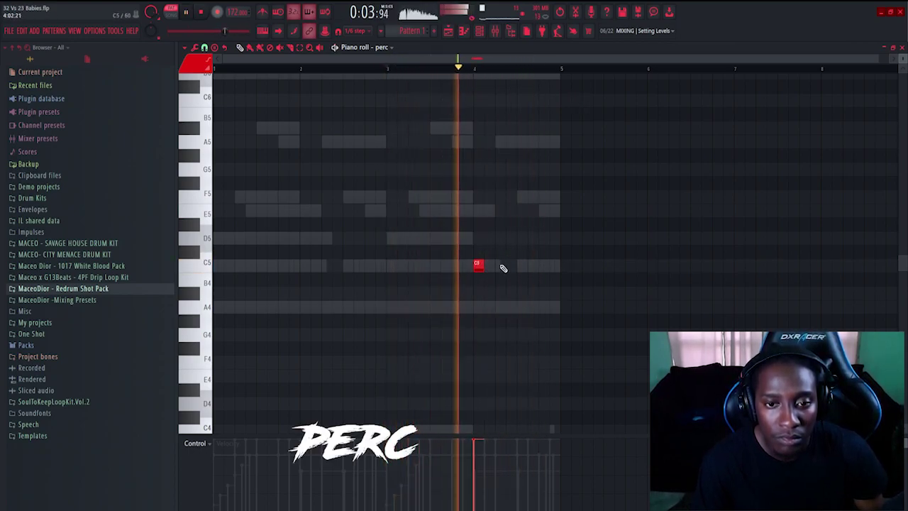
left_click(508, 264)
mouse_move(511, 264)
left_mouse_down()
mouse_move(494, 264)
mouse_move(503, 265)
left_mouse_up()
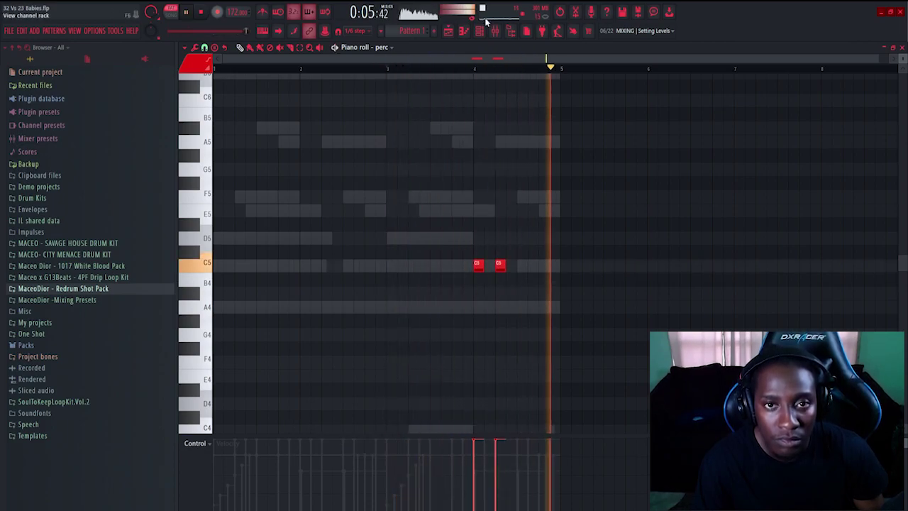
Open the Rim channel's piano roll and place a short C5 hit on beat 2 of bar 1
key("F6")
right_click(458, 371)
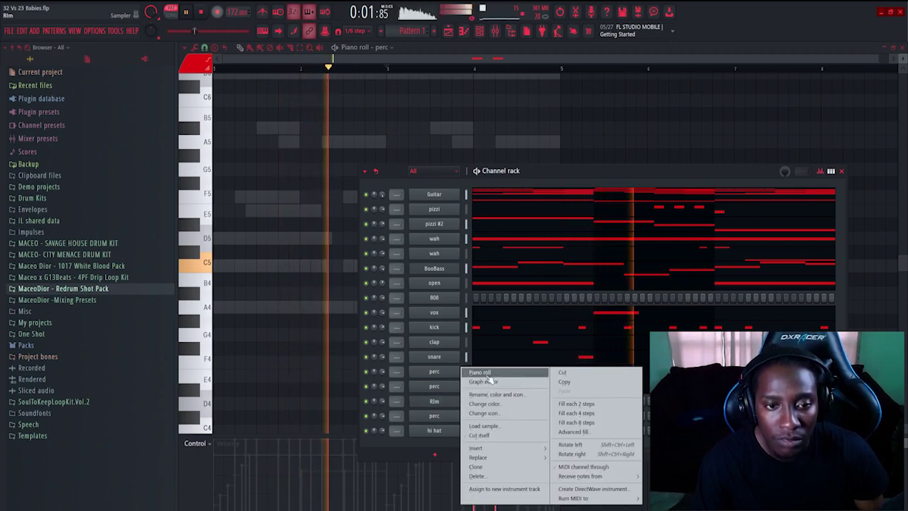
left_click(479, 371)
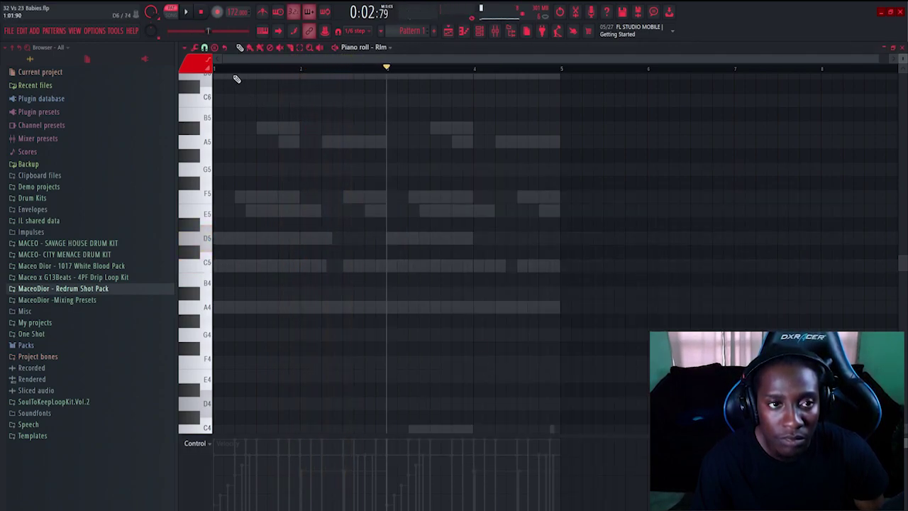
left_click(219, 76)
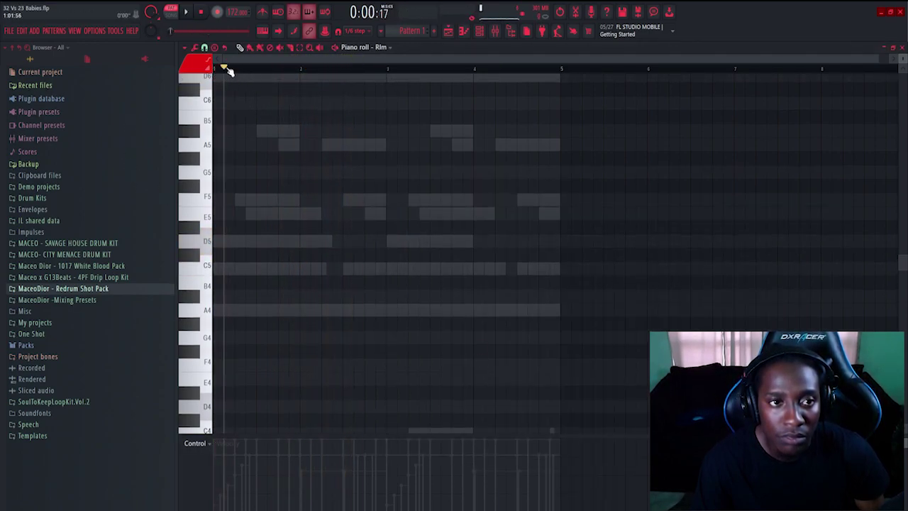
left_click(237, 267)
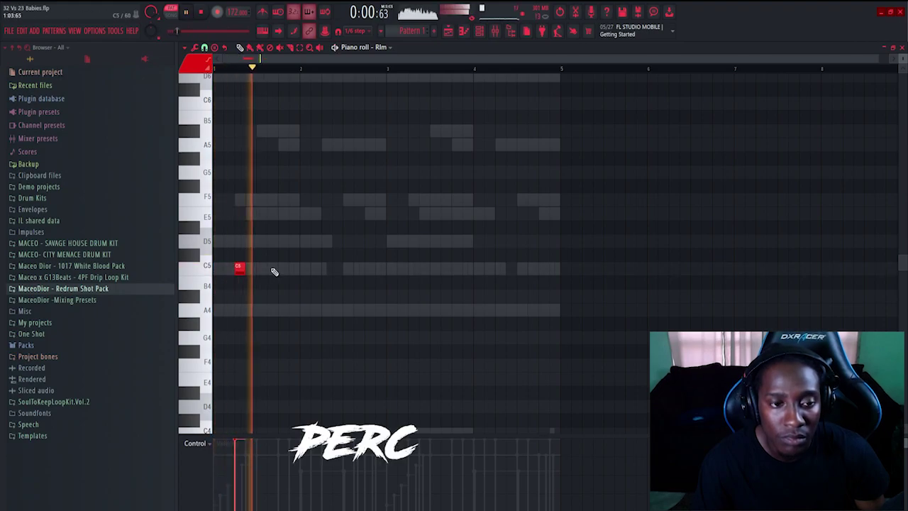
Open the piano roll of the perc channel below Rim and place two adjacent short C5 hits late in bar 1
left_click(480, 32)
key("space")
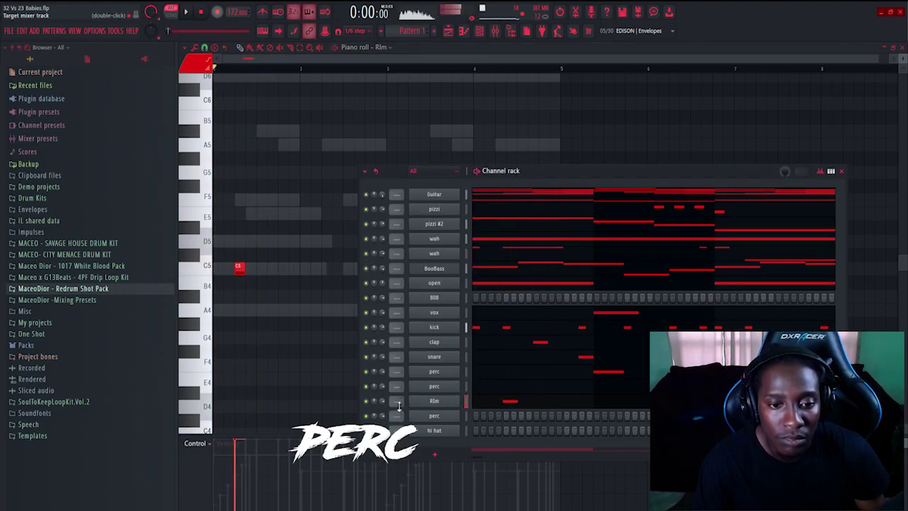
key("space")
right_click(447, 371)
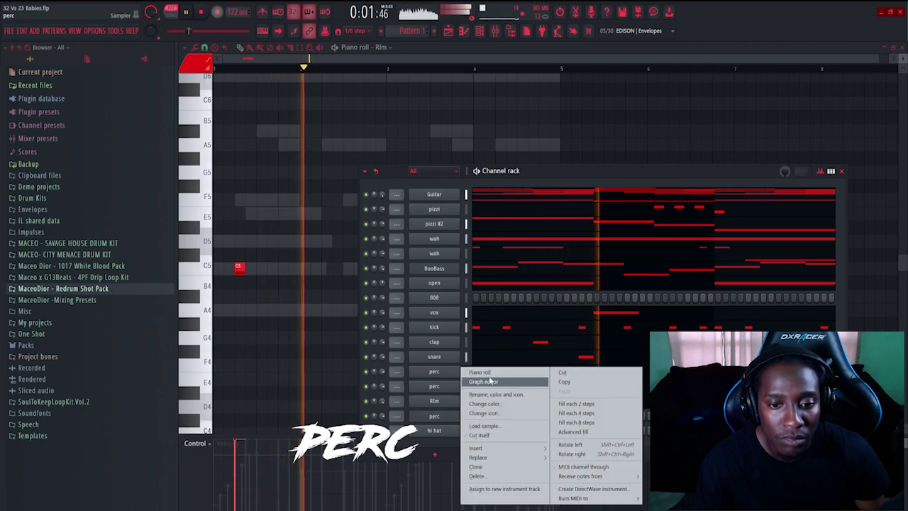
left_click(482, 375)
key("space")
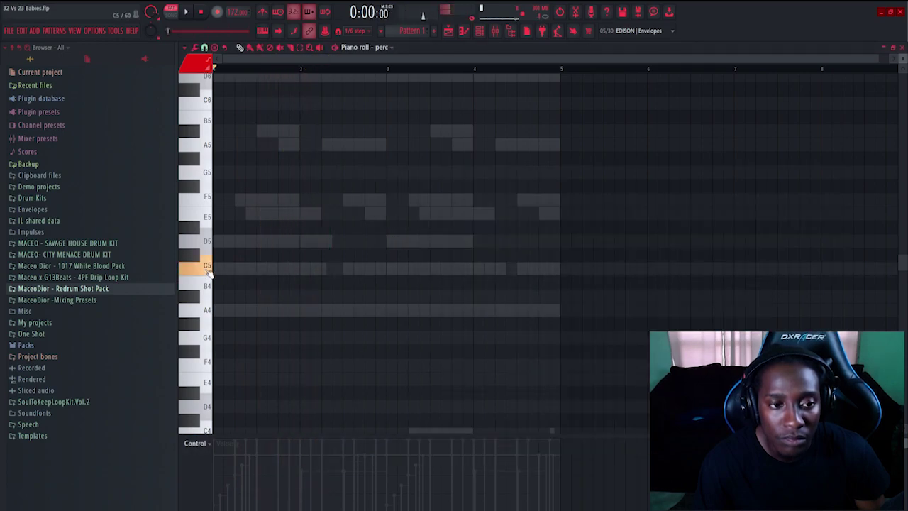
key("space")
left_click(271, 268)
left_click(281, 268)
key("space")
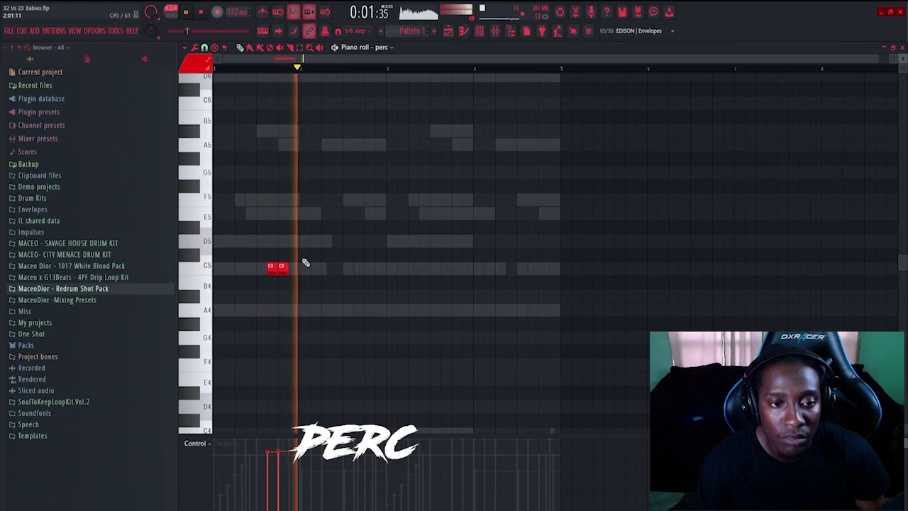
Repeat the pair of C5 perc hits at the ends of bars 2, 3 and 4
key("space")
key("space")
left_click_drag(319, 250, 376, 274)
left_click_drag(448, 235, 466, 274)
left_click(568, 216)
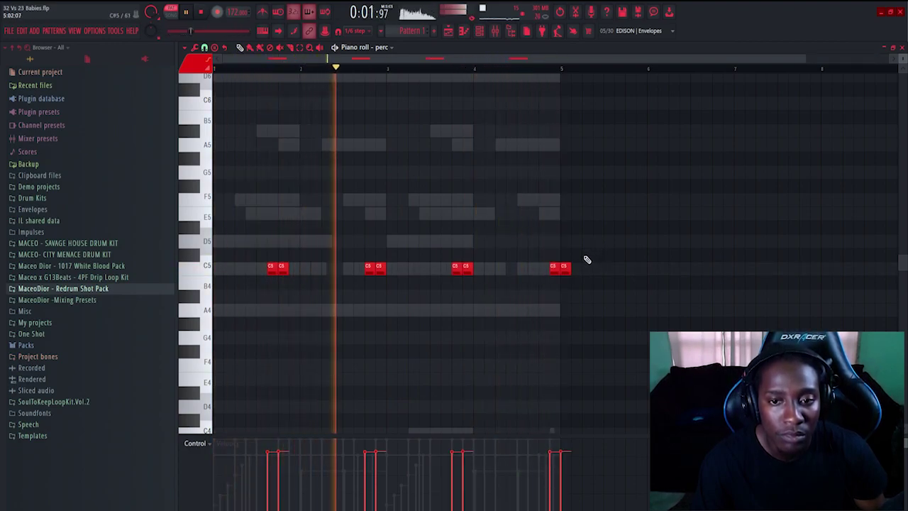
right_click(564, 268)
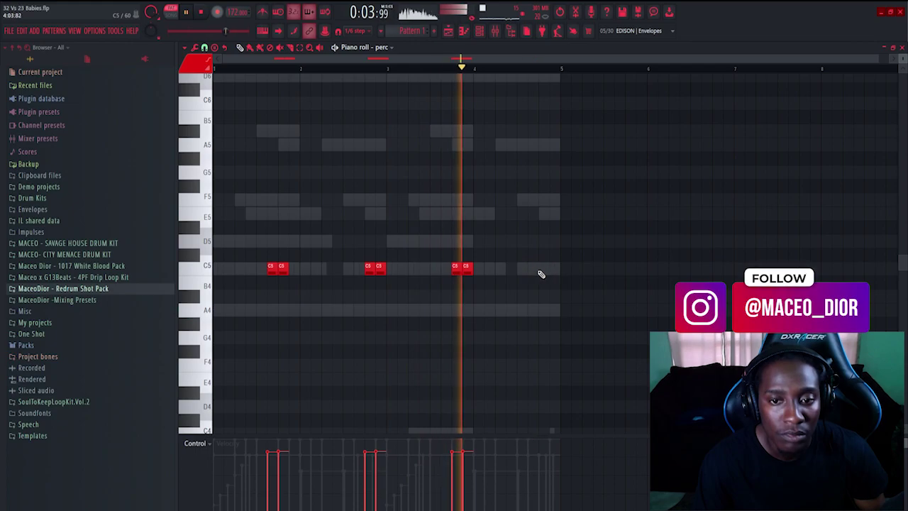
left_click(554, 274)
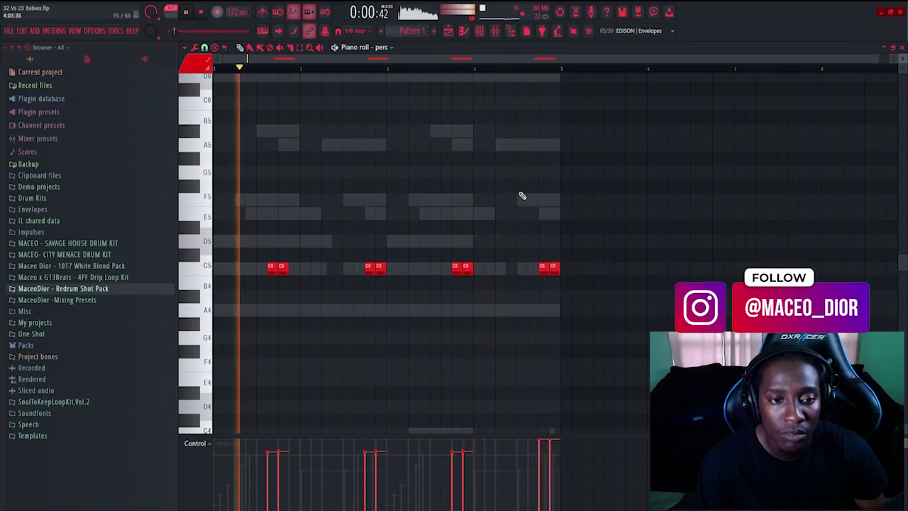
Fill the hi hat channel's steps at a regular interval across the pattern
key("F6")
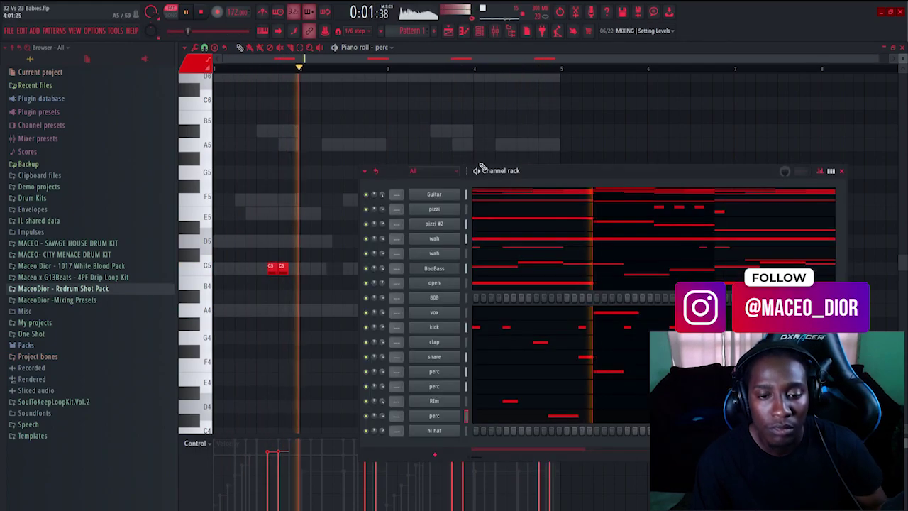
right_click(435, 430)
left_click(594, 417)
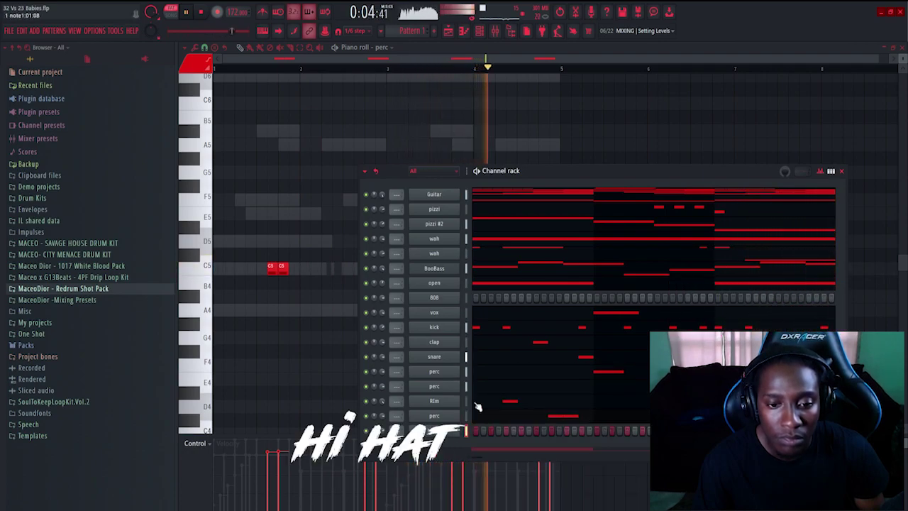
Mute the BooBass channel, then place two adjacent D5 notes at the start of bar 1 in the 808's piano roll
left_click(366, 268)
key("space")
right_click(477, 303)
left_click(490, 307)
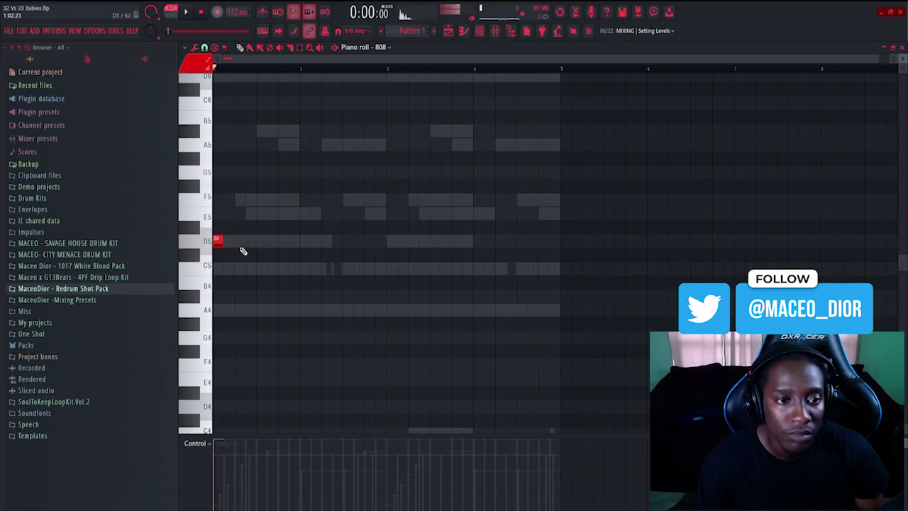
left_click(240, 242)
key("space")
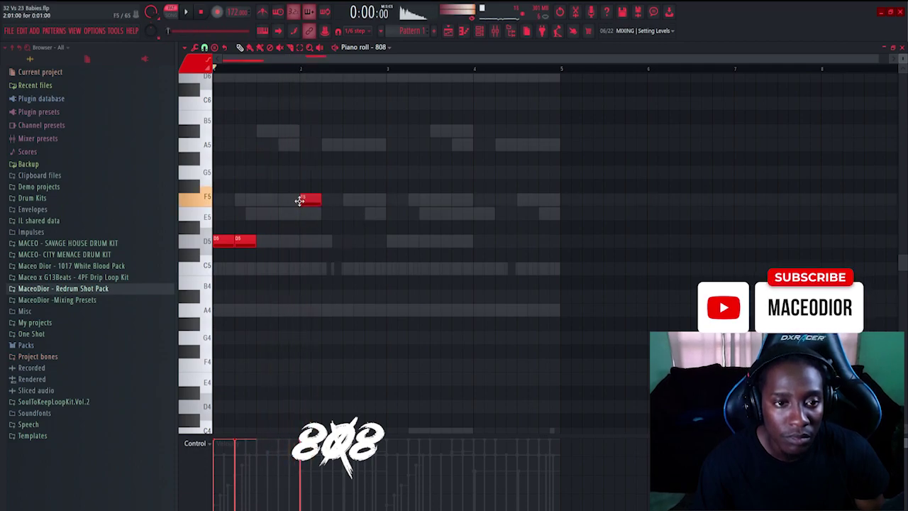
Add two 808 E5 notes in the second half of bar 2 and two D5 notes at the start of bar 3
left_click_drag(323, 215, 346, 211)
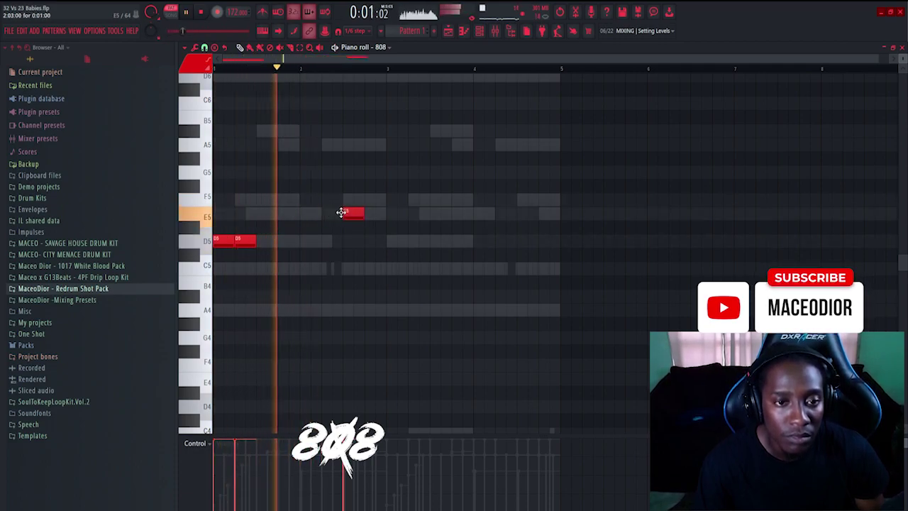
left_click(370, 213)
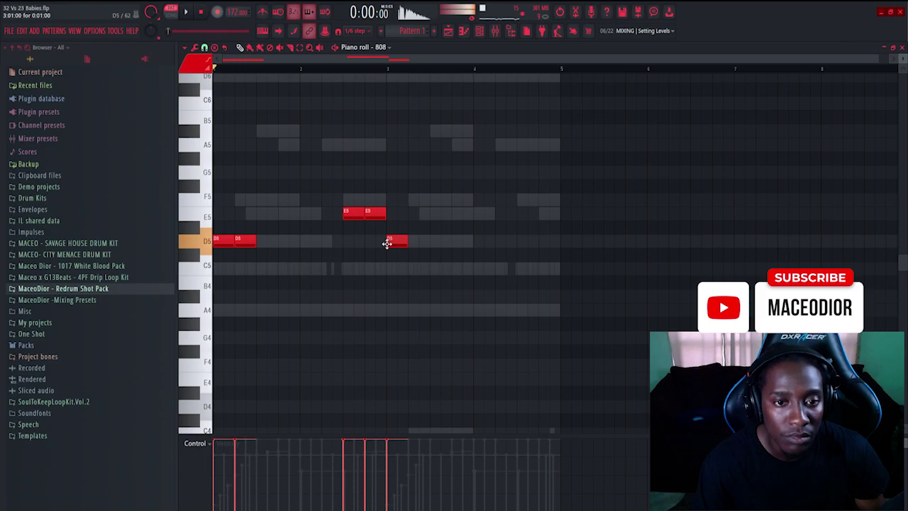
left_click_drag(411, 243, 402, 243)
key("space")
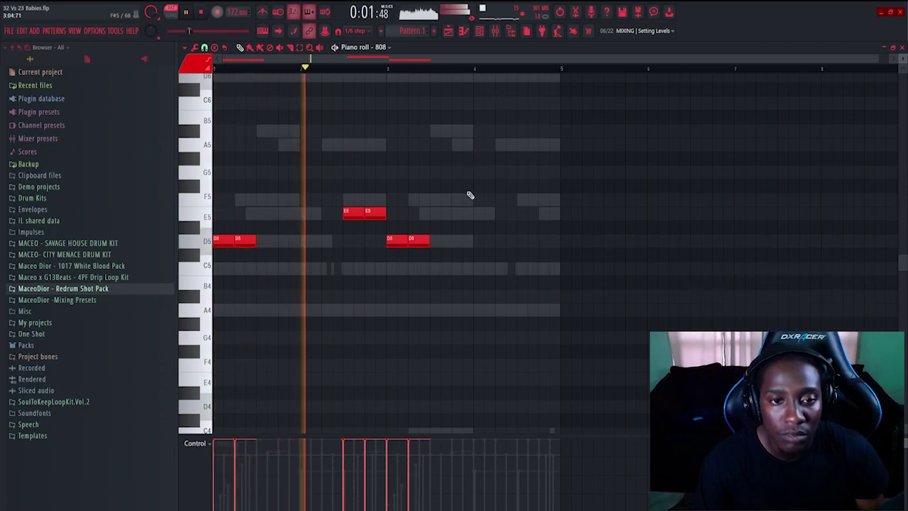
Rework the 808 line to B5 in bar 1, G5 and F#5 in bar 2, B5 and B4 in bar 3, and three G5 notes in bar 4
left_click_drag(405, 193, 537, 241)
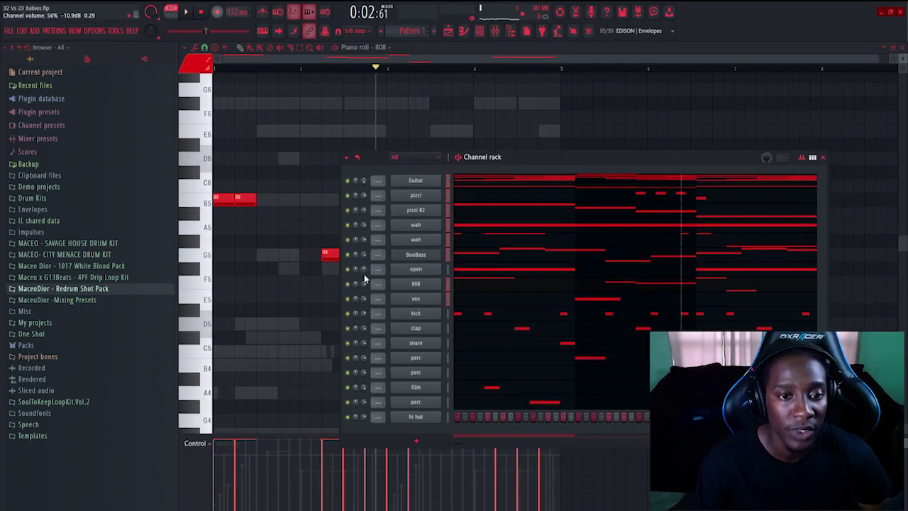
left_click(479, 32)
key("space")
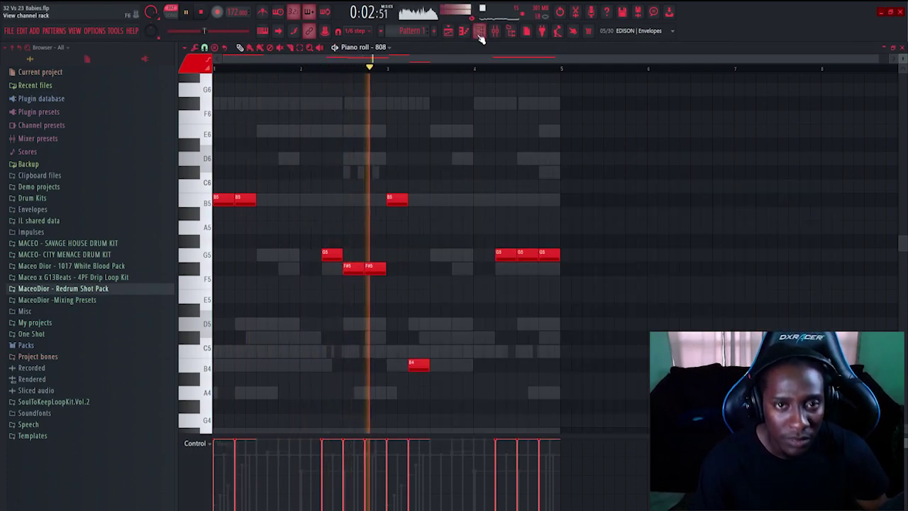
Set the 808 channel's volume to 82% and lengthen its second B5 note and its B4 note up to the following G5 notes
left_click(479, 33)
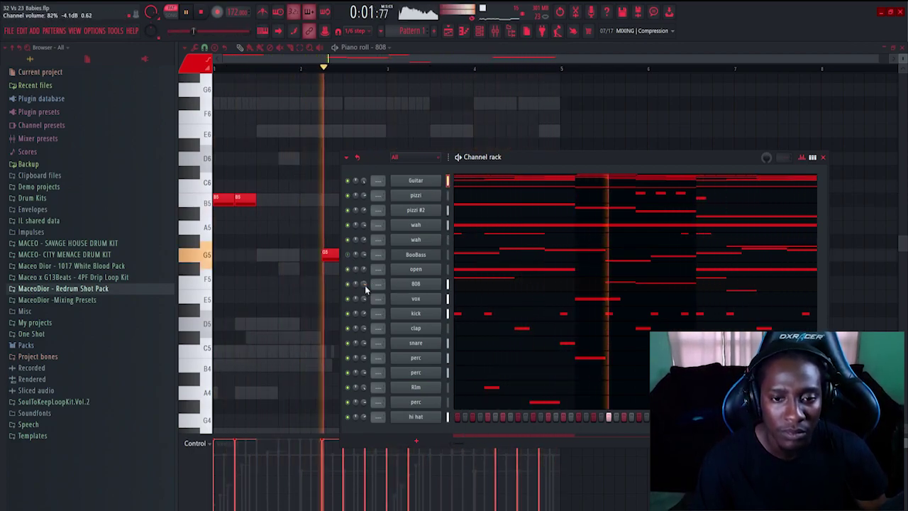
left_click(471, 288)
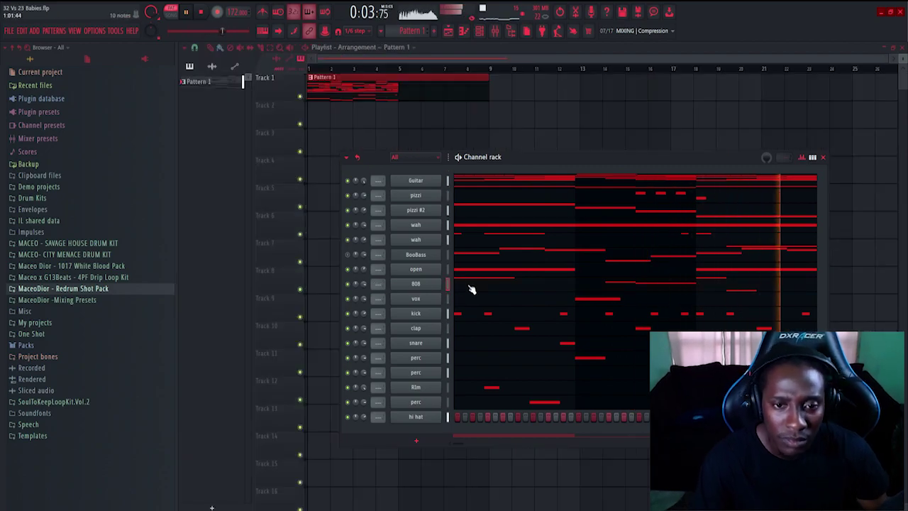
key("ctrl+z")
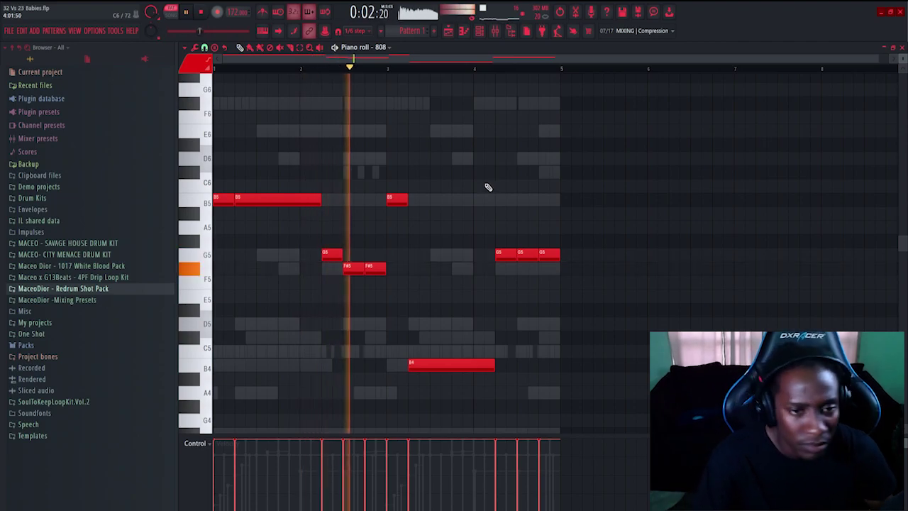
left_click(480, 32)
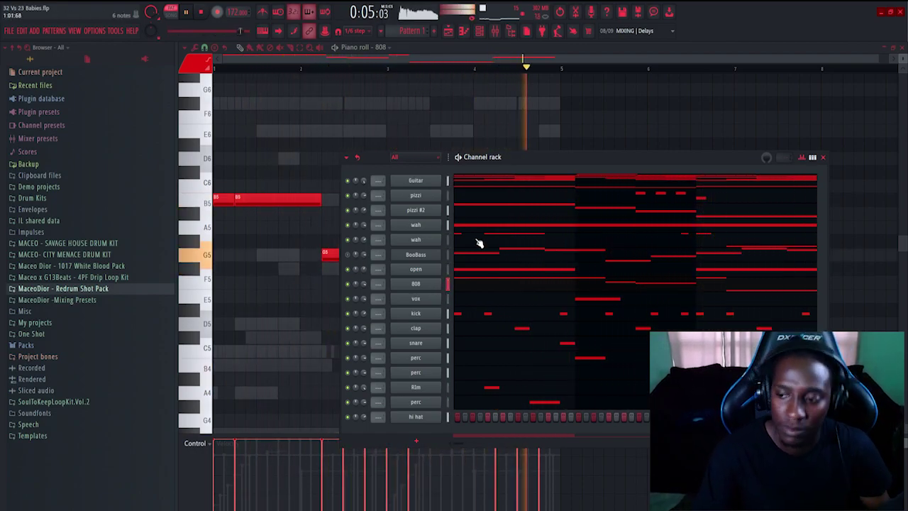
key("space")
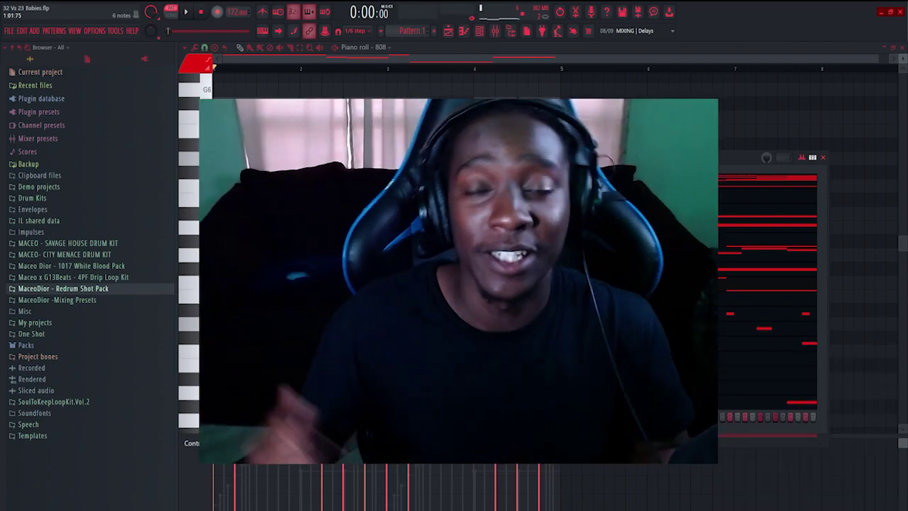